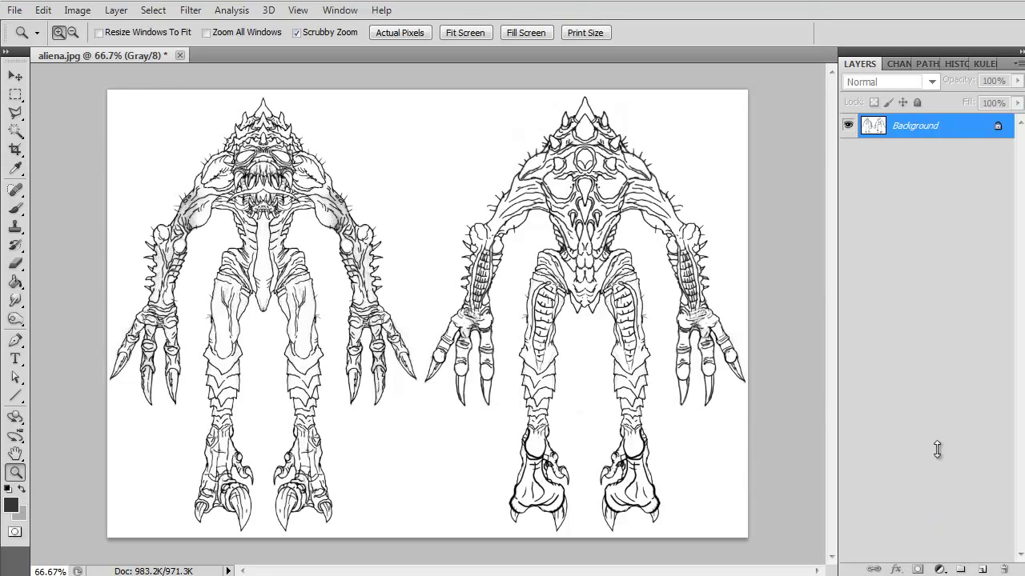
Step: Add three empty layers above Background, select Layer 1, and set the foreground colour to red
click(982, 569)
click(983, 569)
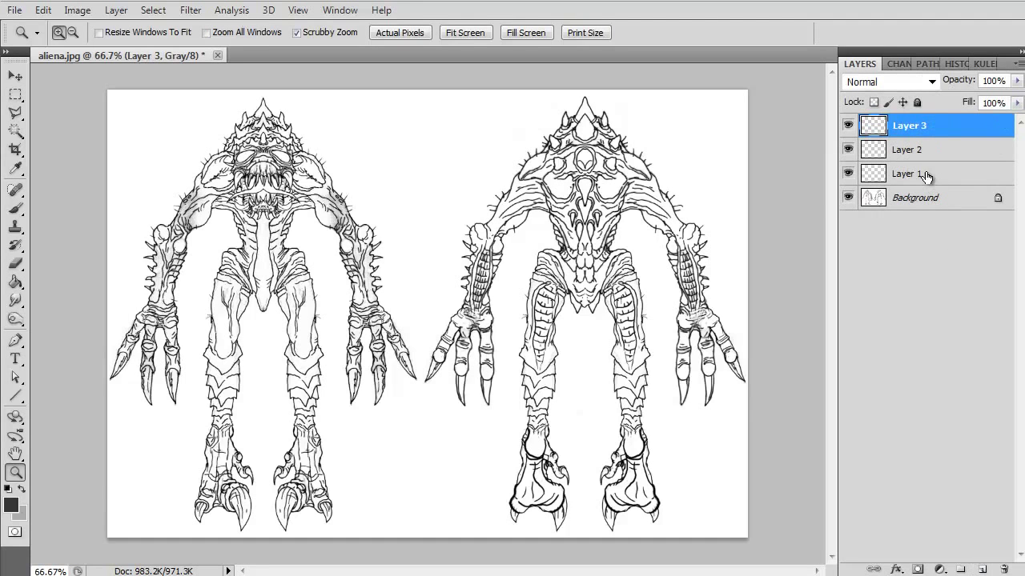
click(915, 175)
click(12, 504)
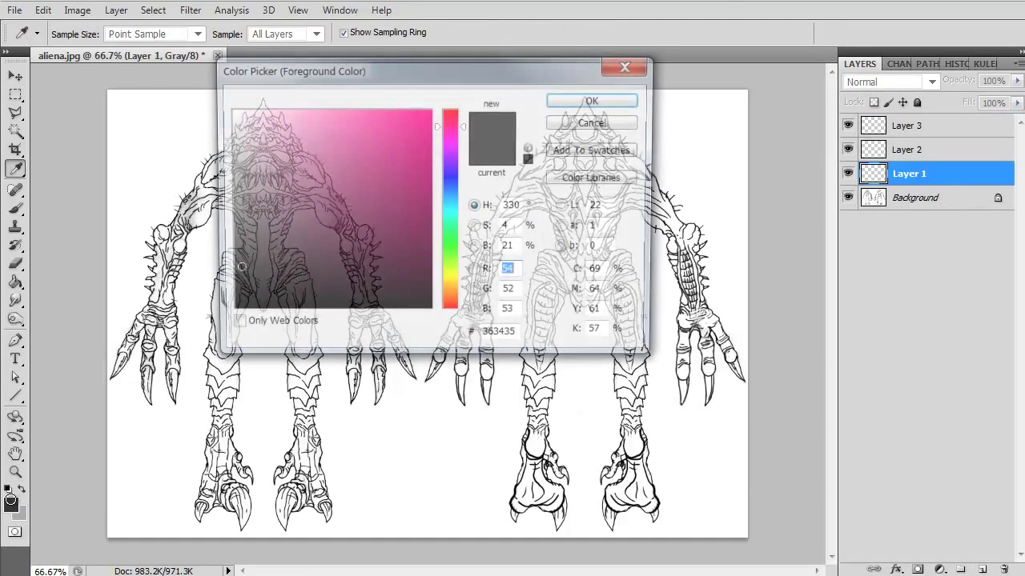
click(429, 117)
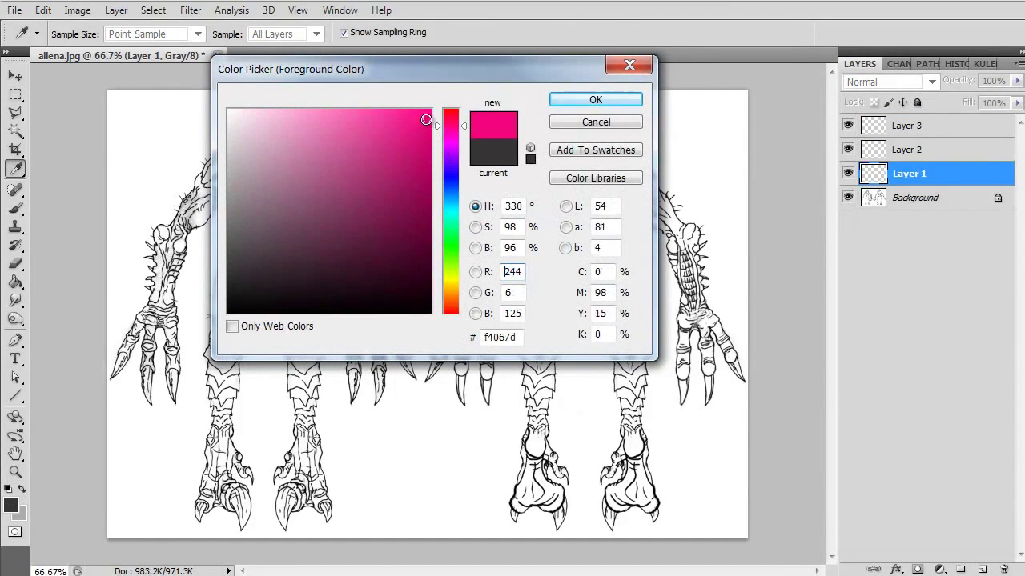
click(451, 112)
click(559, 102)
Step: Convert the image to RGB Color without flattening the layers
key(z)
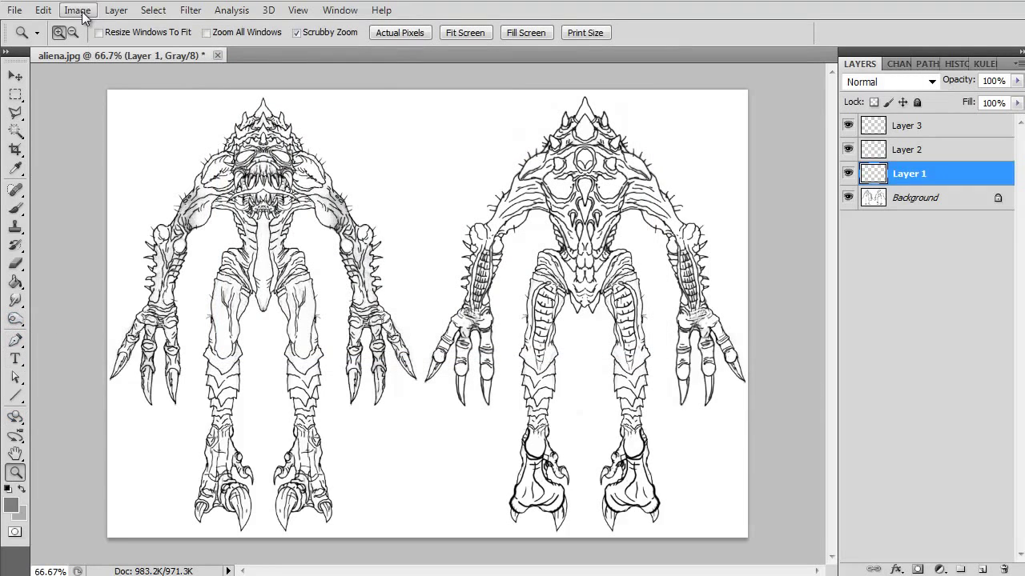
click(80, 11)
mouse_move(90, 30)
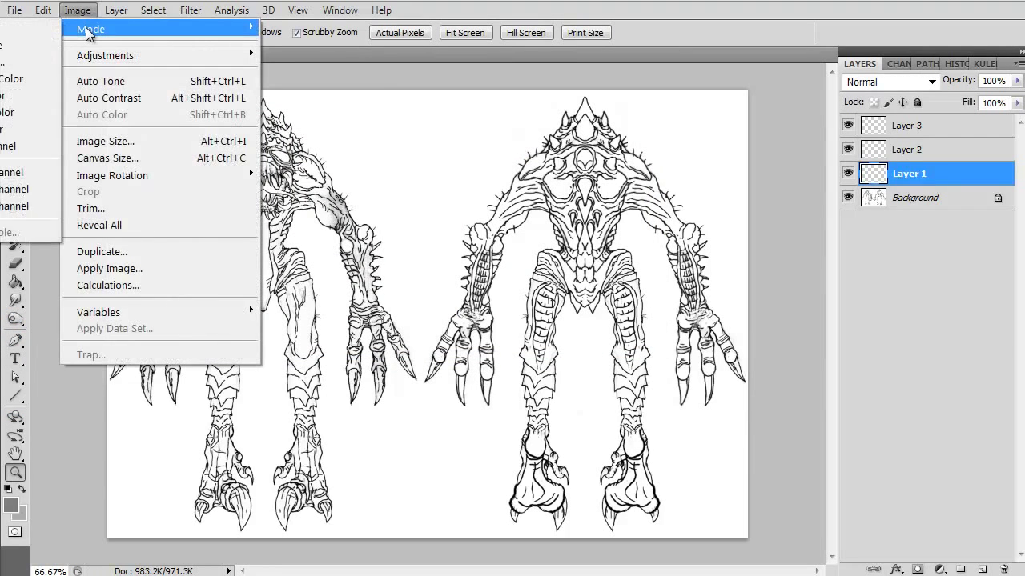
click(40, 95)
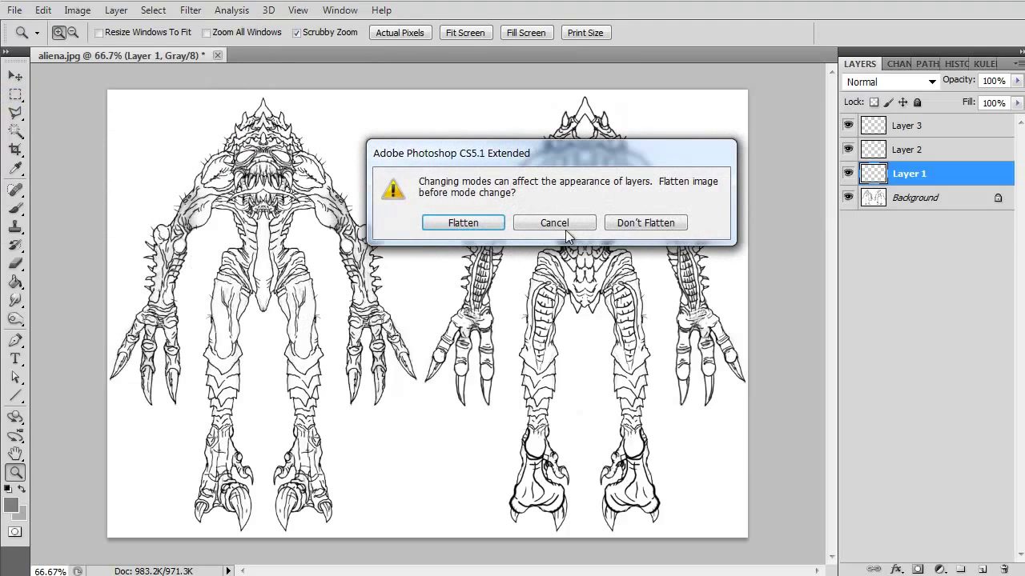
click(646, 225)
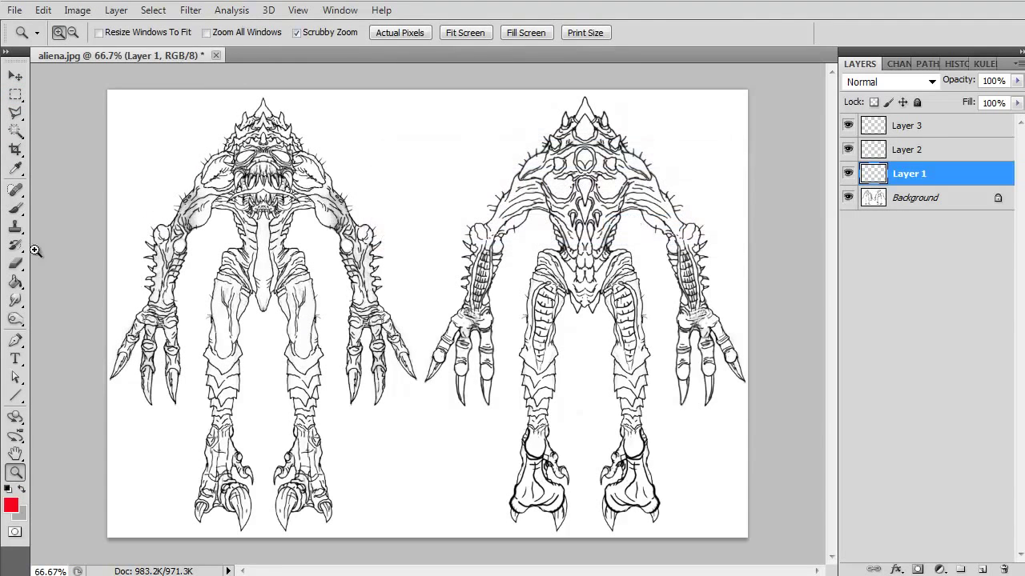
Step: Paint a red brush stroke looping across both creatures on Layer 1
click(15, 208)
mouse_move(457, 165)
mouse_down()
mouse_move(244, 174)
mouse_move(458, 295)
mouse_up()
drag(329, 301, 565, 397)
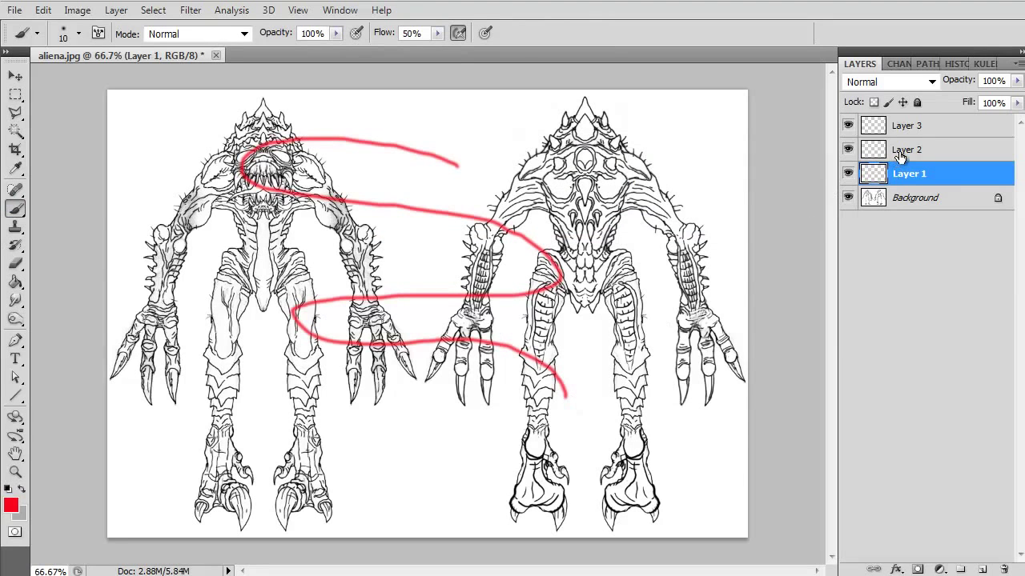
Step: On Layer 2, paint a thick blue S-shaped stroke at brush size 45
click(900, 156)
click(11, 505)
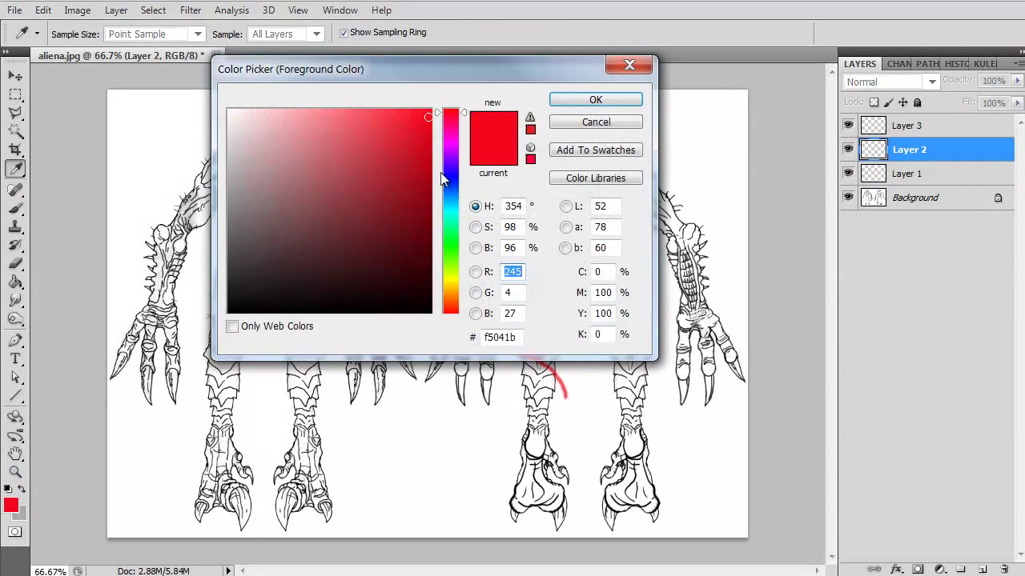
click(451, 177)
click(437, 147)
click(596, 99)
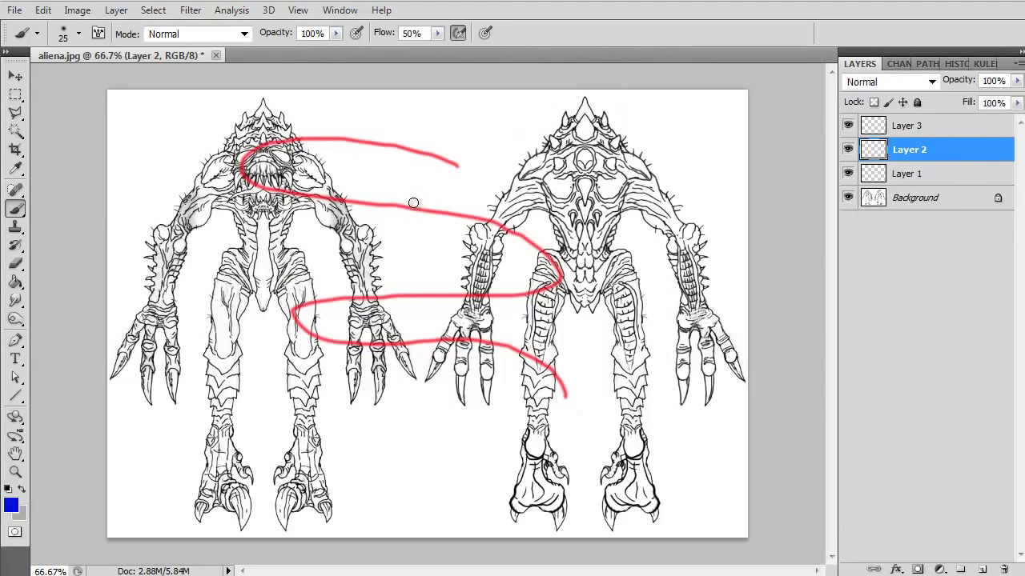
key(bracketright)
key(bracketright)
mouse_move(533, 155)
mouse_down()
mouse_move(376, 206)
mouse_move(356, 495)
mouse_up()
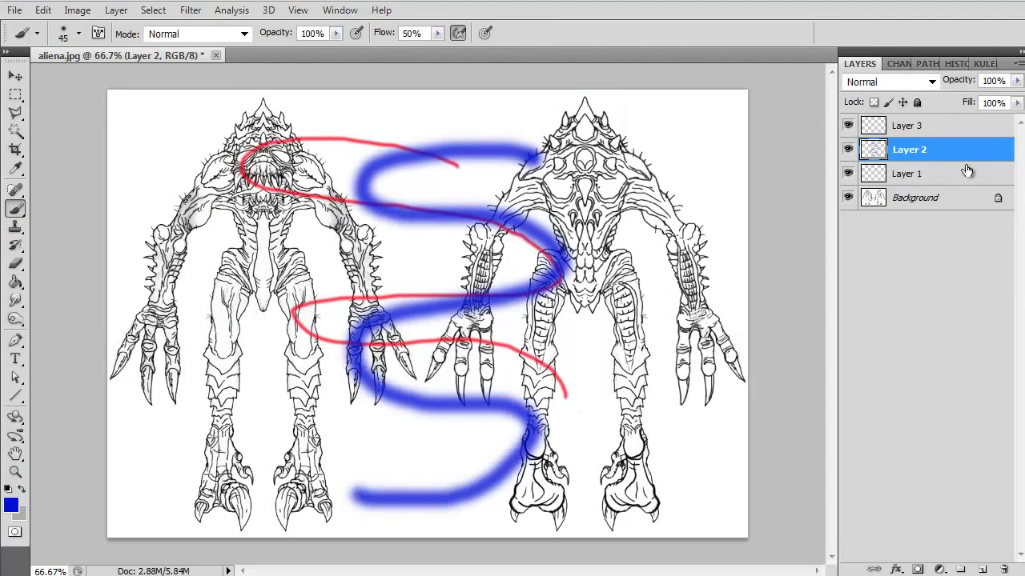
Step: On Layer 3, paint a green stroke over both figures
click(952, 128)
click(13, 506)
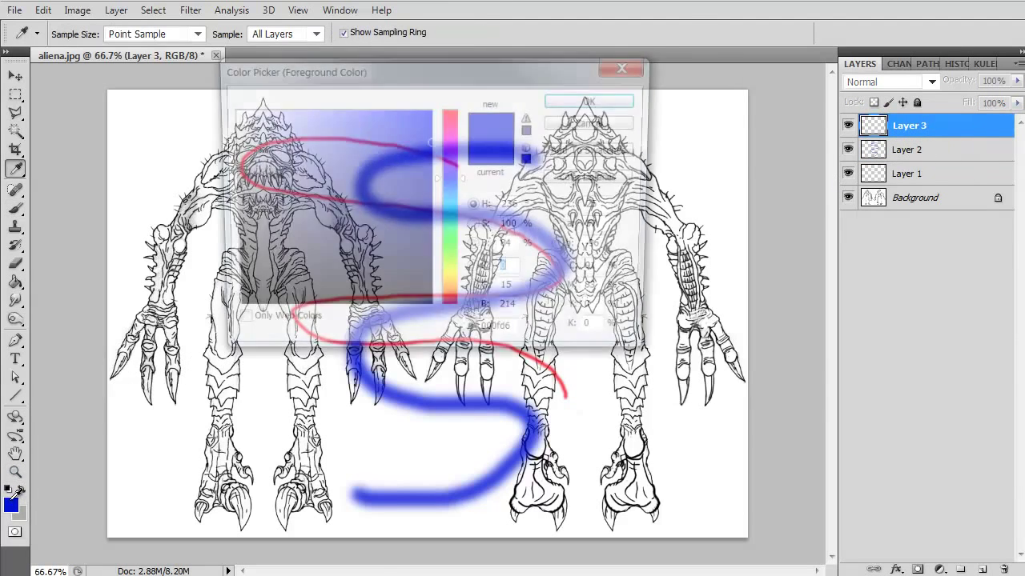
click(450, 250)
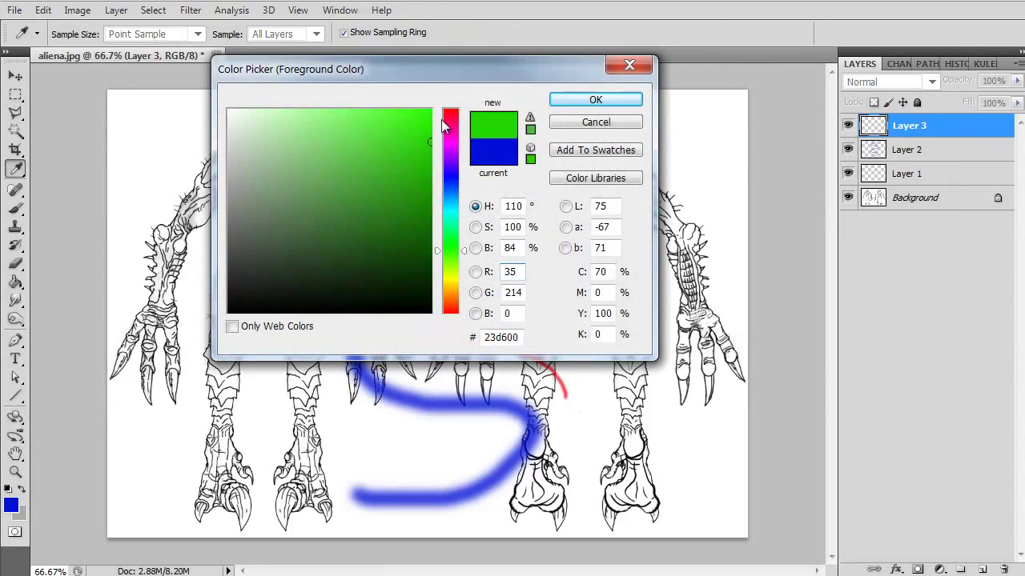
click(432, 117)
click(595, 100)
mouse_move(621, 137)
mouse_down()
mouse_move(666, 228)
mouse_move(432, 316)
mouse_move(216, 367)
mouse_up()
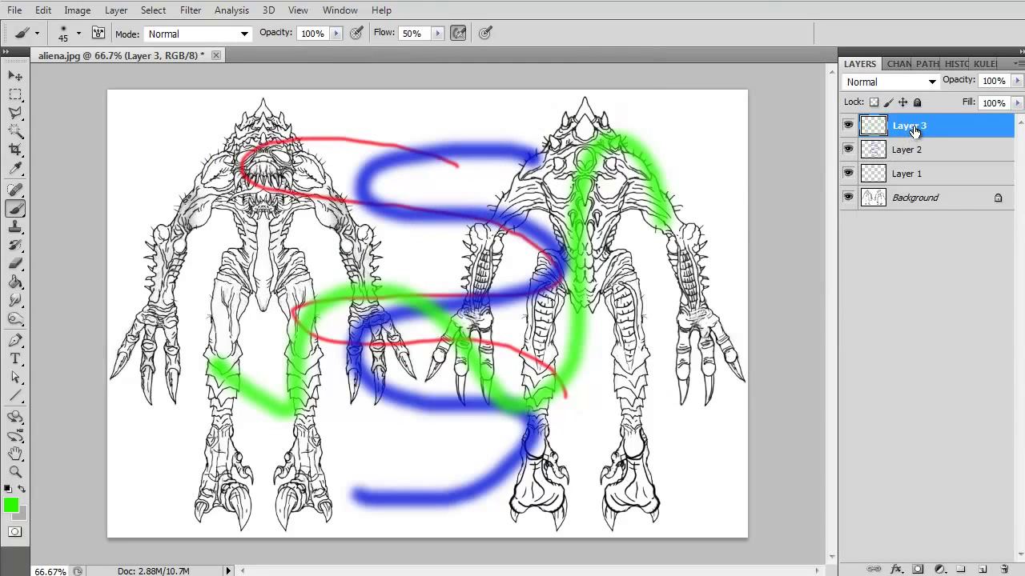
Step: Group Layers 1, 2 and 3 into Group 1
shift+click(915, 152)
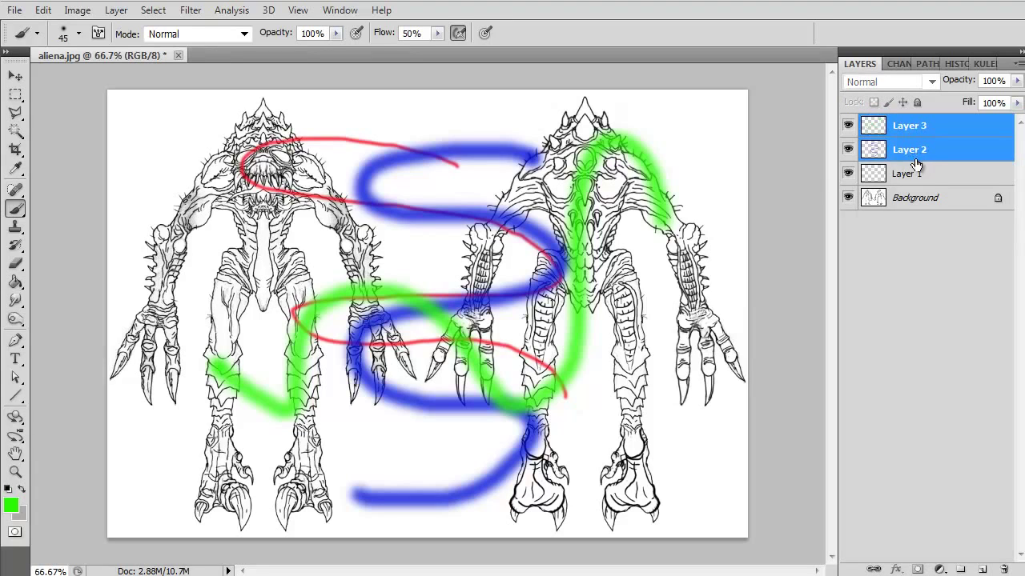
shift+click(917, 173)
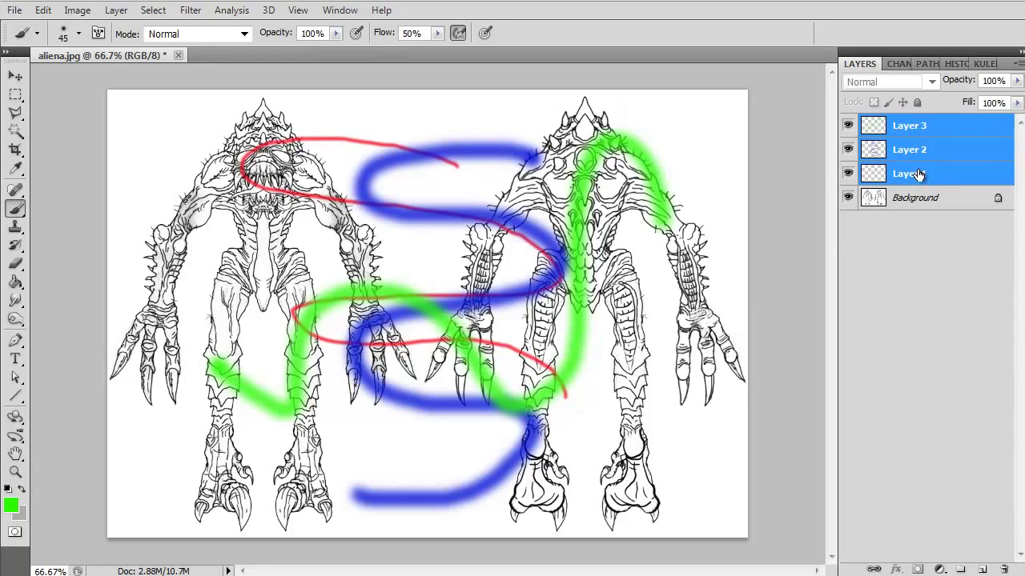
key(ctrl+g)
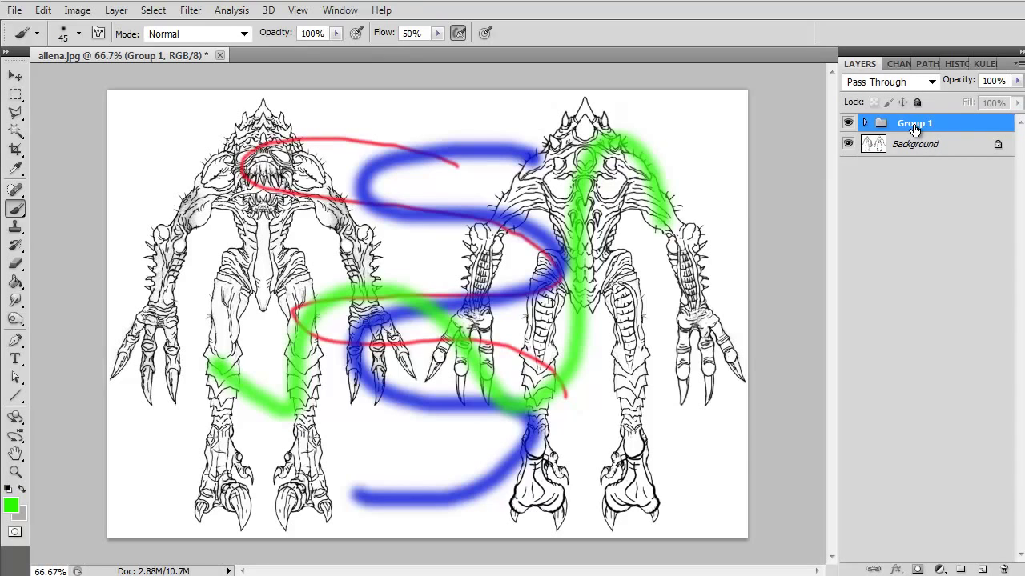
click(867, 123)
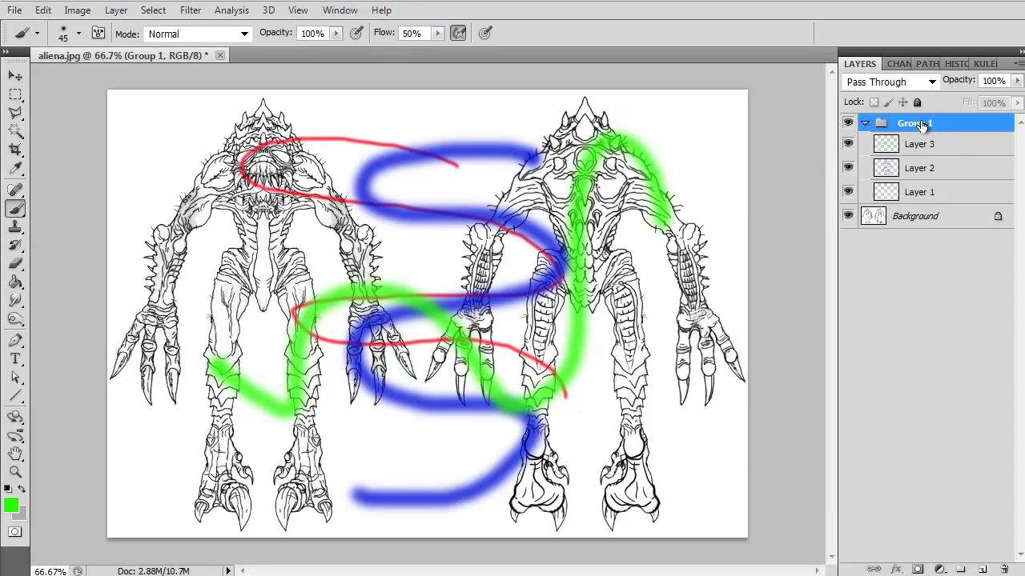
click(865, 123)
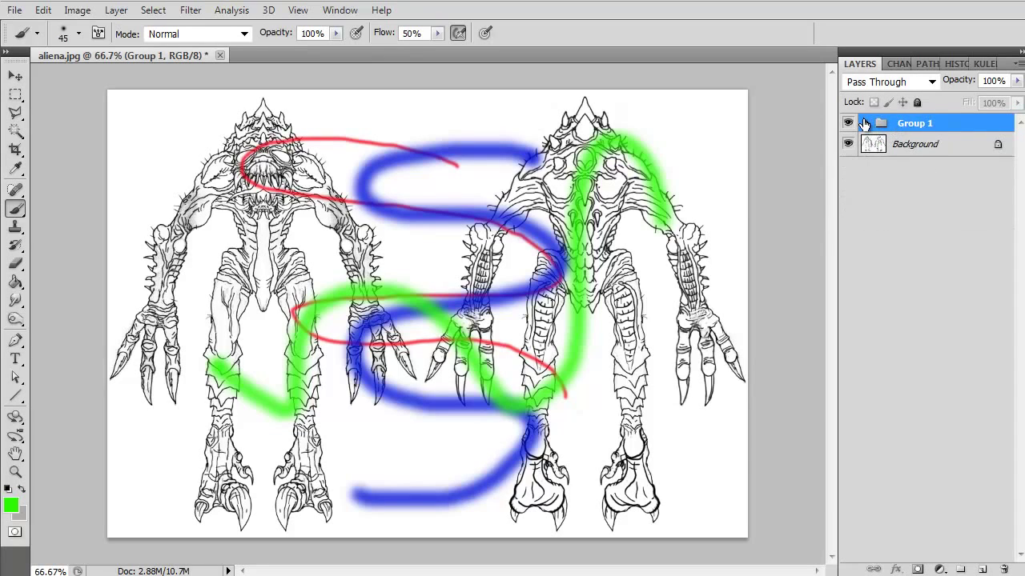
click(864, 123)
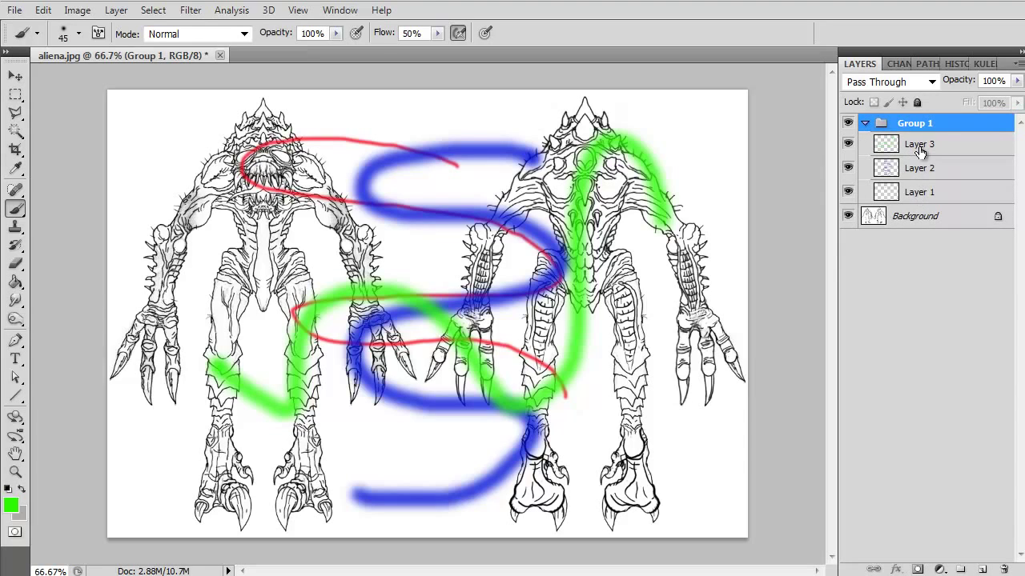
Step: Add Layers 4 and 5 and move Layer 5 above Group 1
click(914, 217)
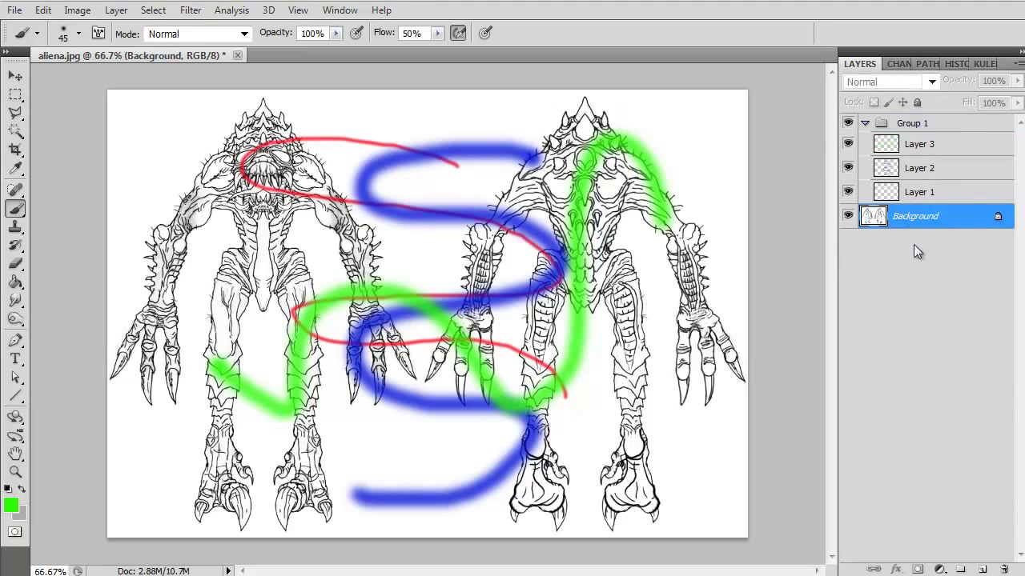
click(981, 569)
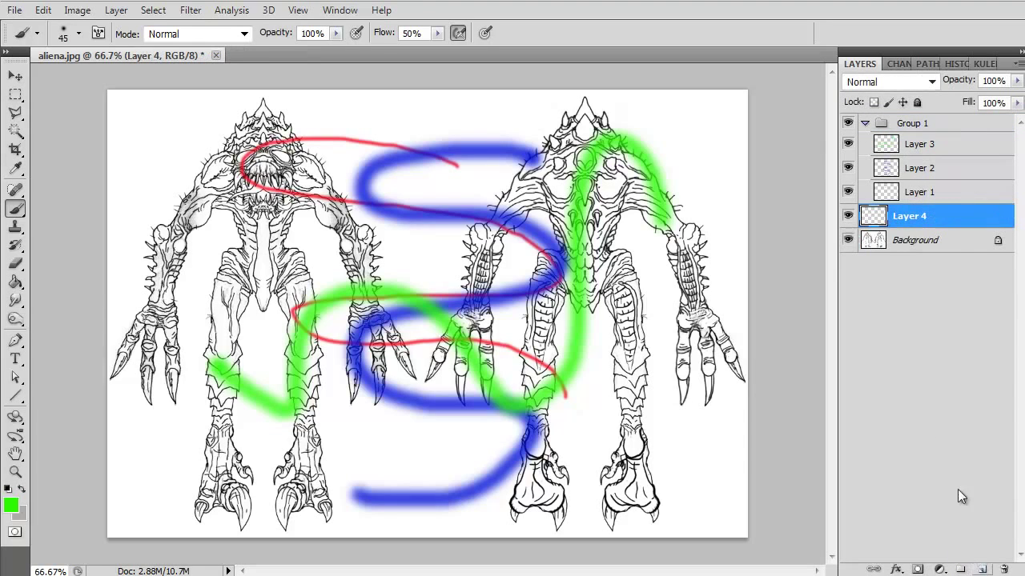
click(865, 123)
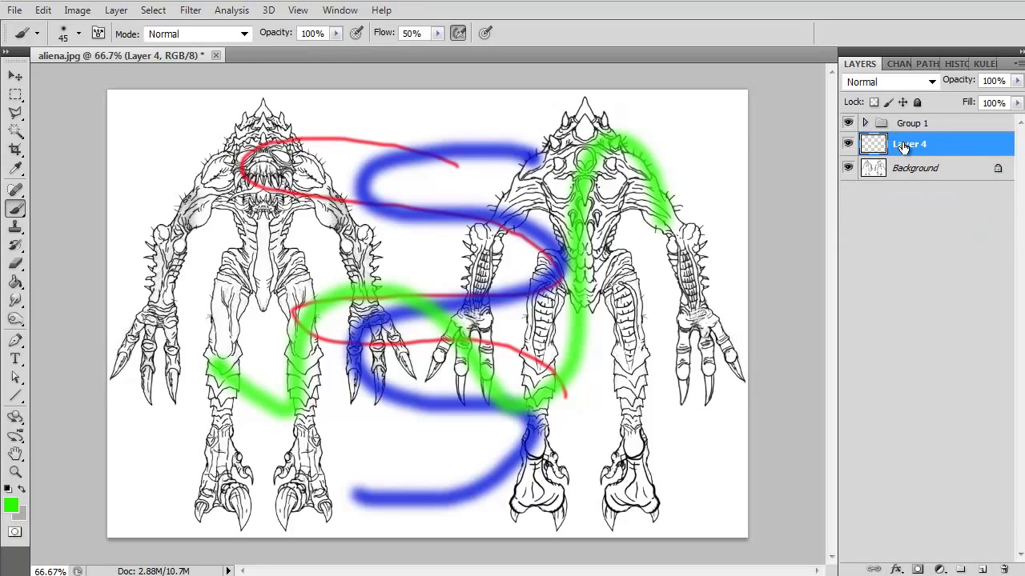
click(981, 569)
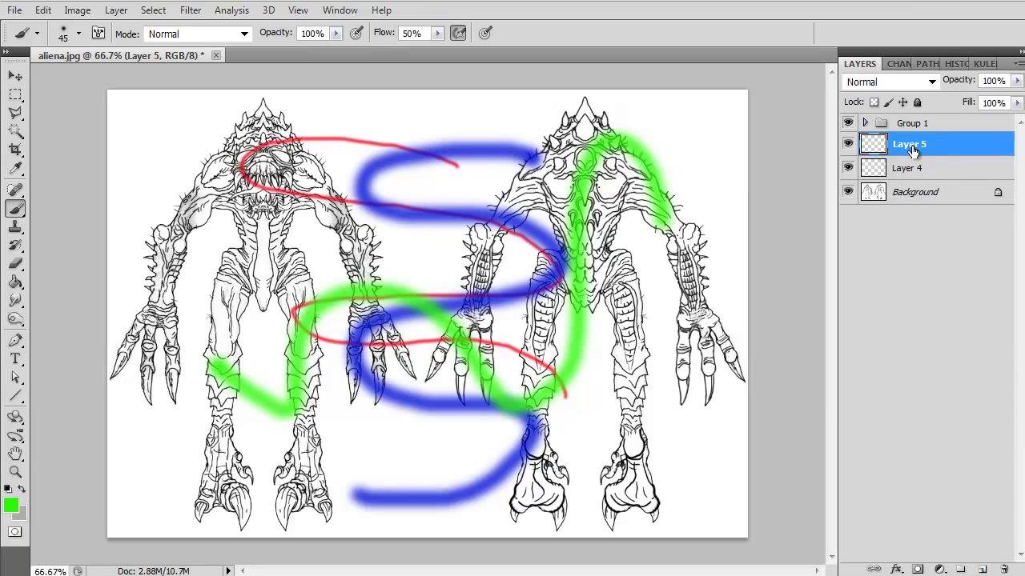
drag(918, 145, 918, 116)
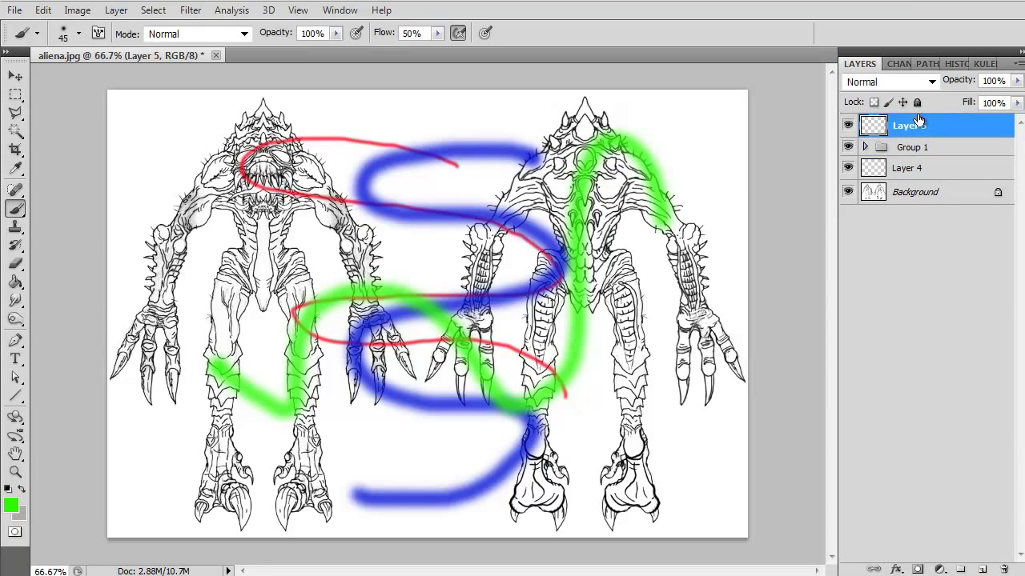
Step: Move Layer 4 into Group 1, then delete the whole group
click(911, 169)
drag(911, 169, 919, 149)
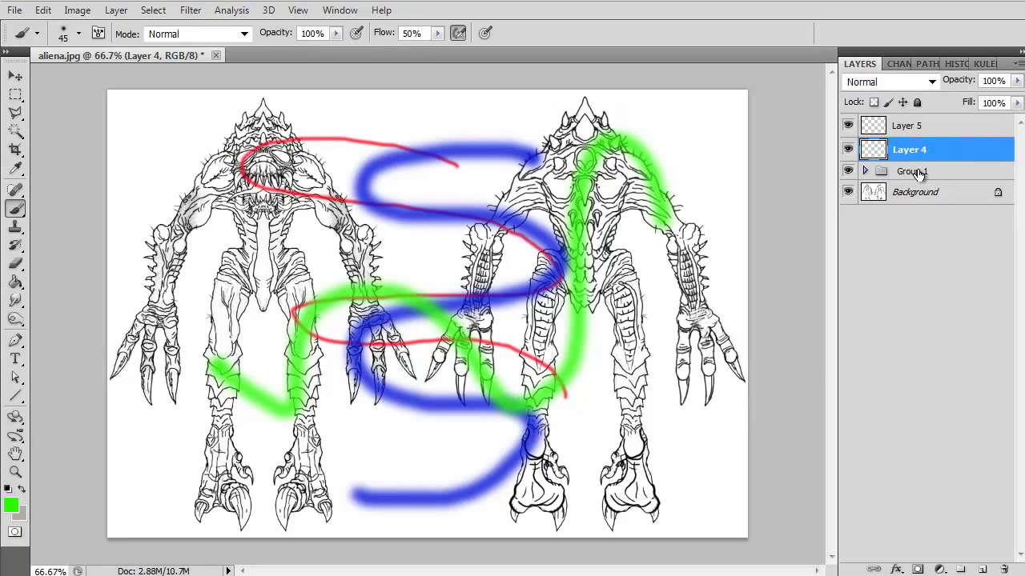
drag(902, 154, 912, 171)
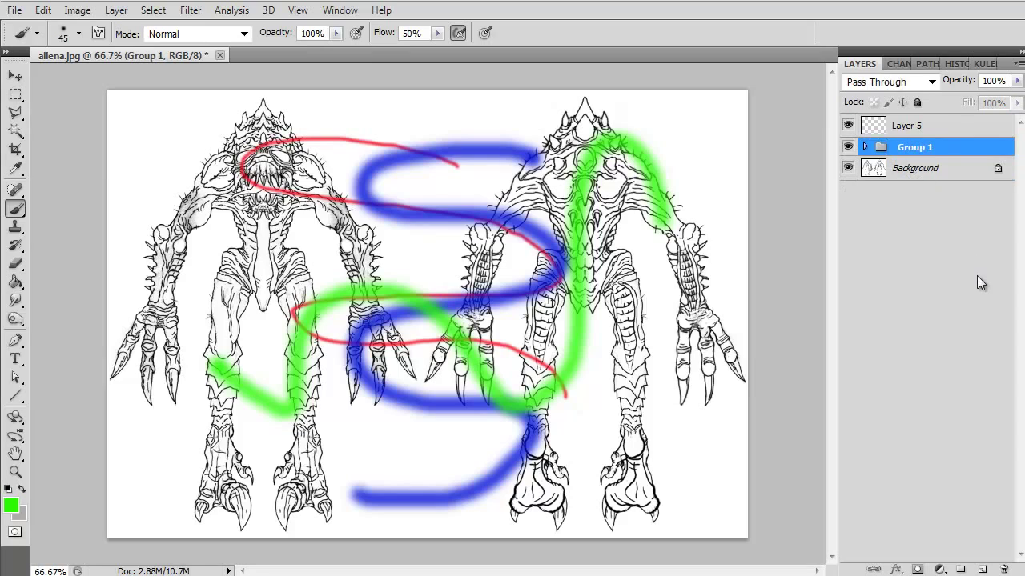
click(864, 148)
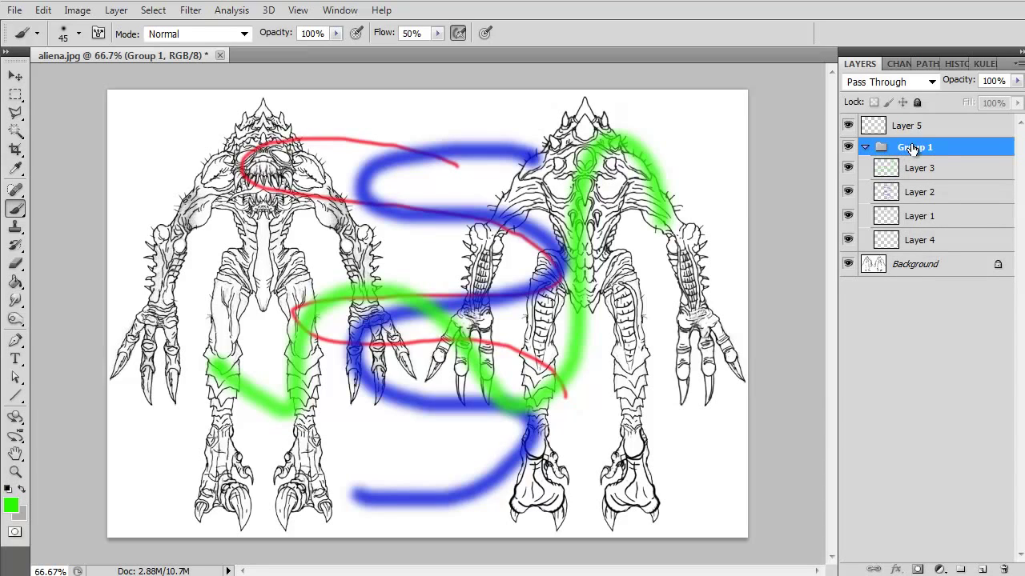
key(Delete)
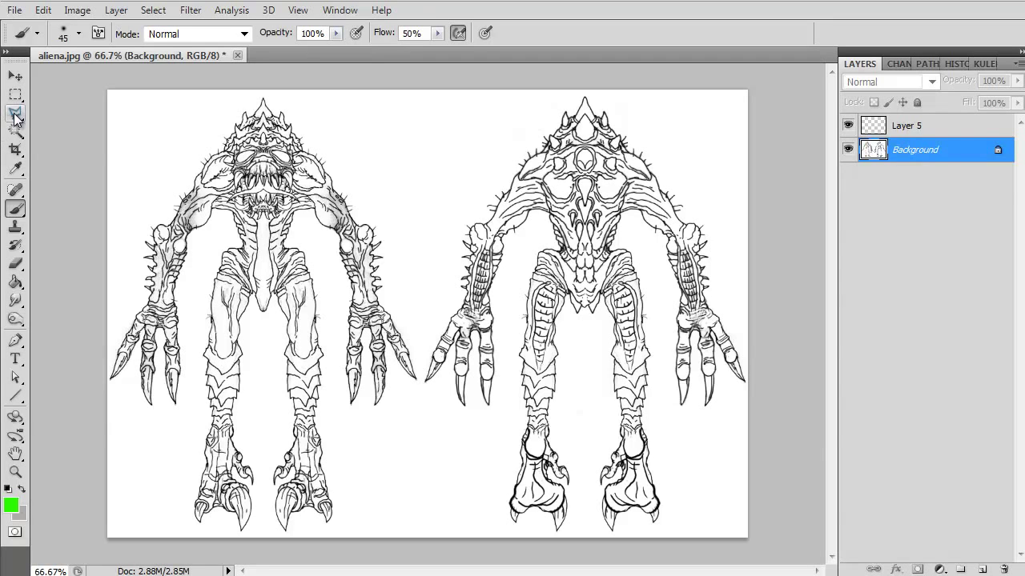
Step: Lasso the left alien's head and upper torso and copy it to new Layer 6
click(15, 116)
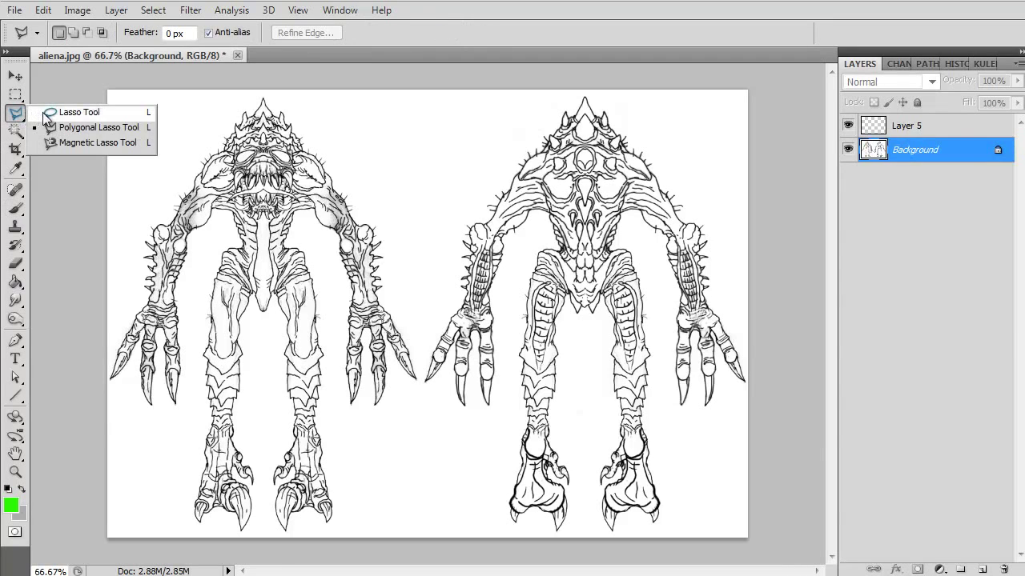
click(76, 113)
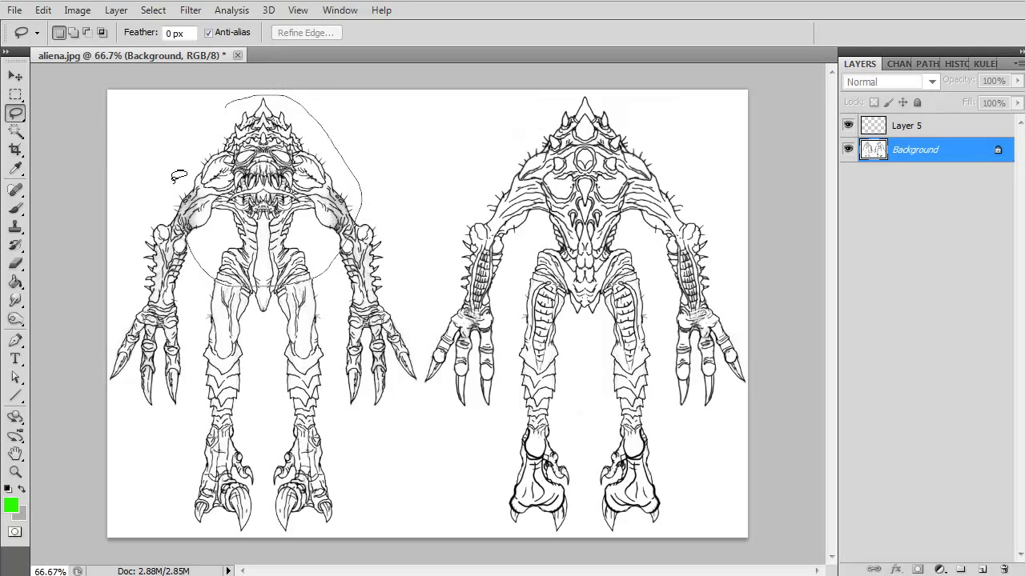
drag(252, 95, 185, 118)
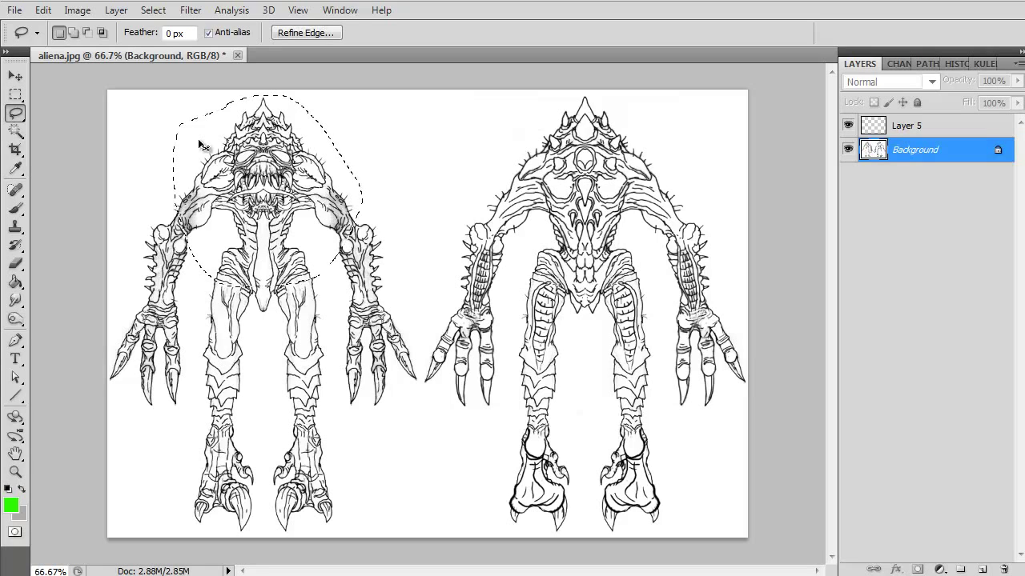
key(ctrl+j)
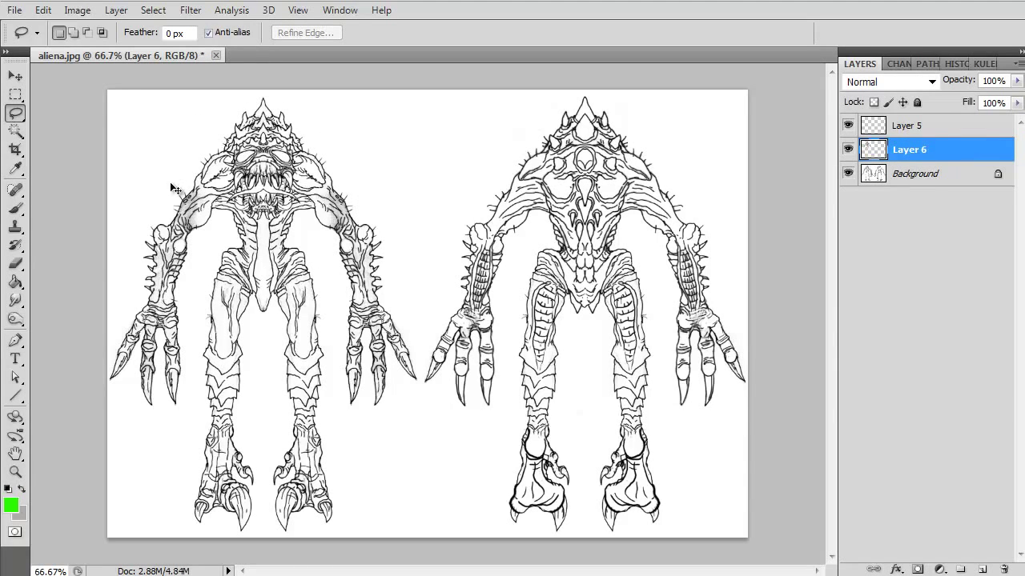
Step: Try shrinking, enlarging and rotating the copy with Free Transform, undoing each, then cancel
key(ctrl+t)
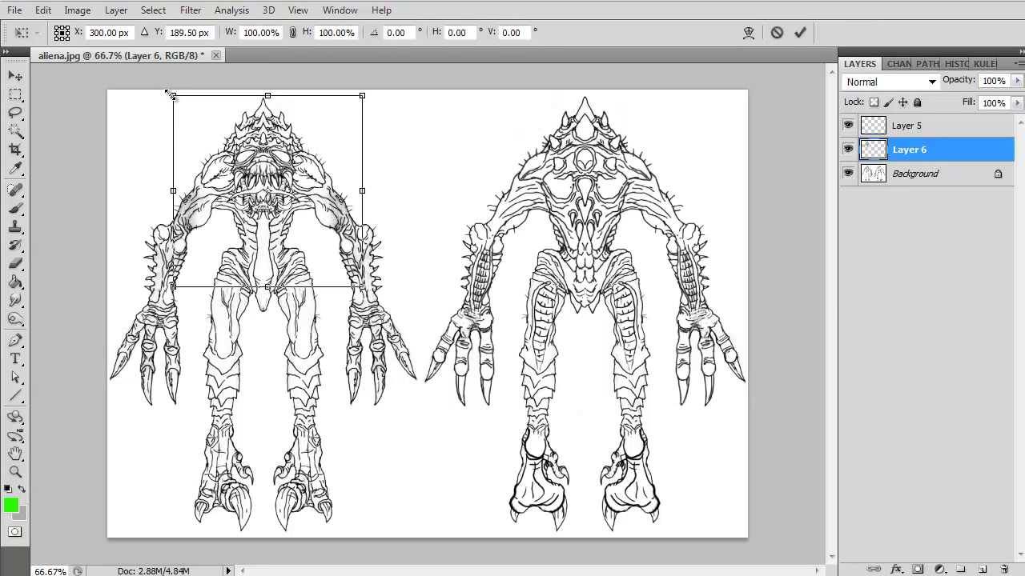
mouse_move(173, 95)
mouse_down()
mouse_move(183, 198)
mouse_move(197, 107)
mouse_up()
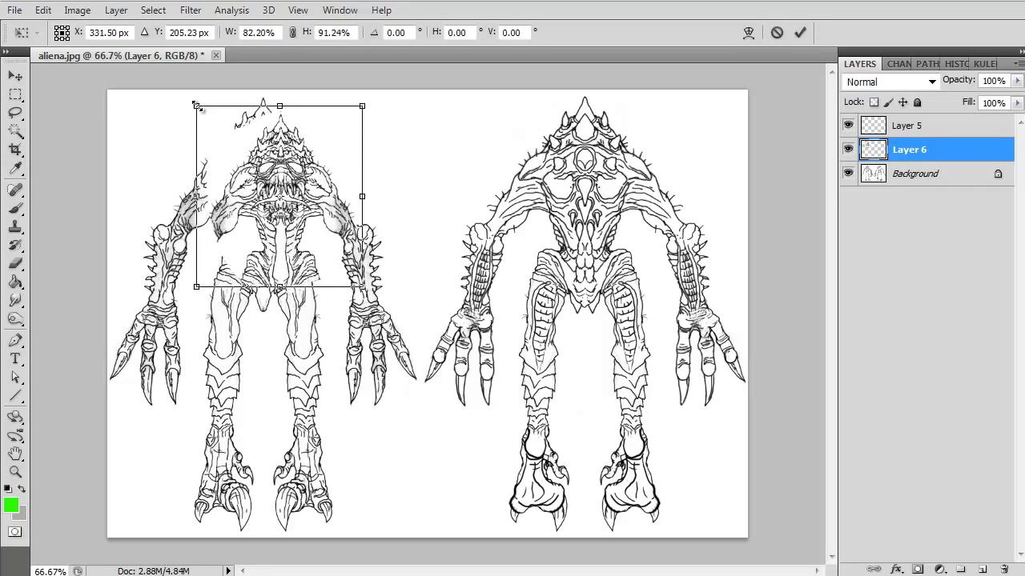
key(ctrl+z)
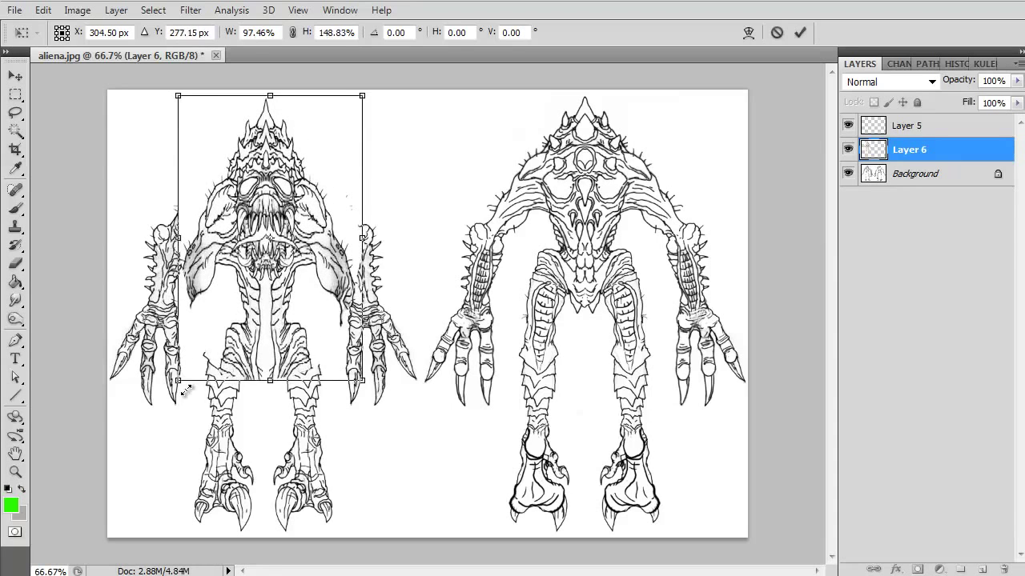
drag(174, 286, 159, 482)
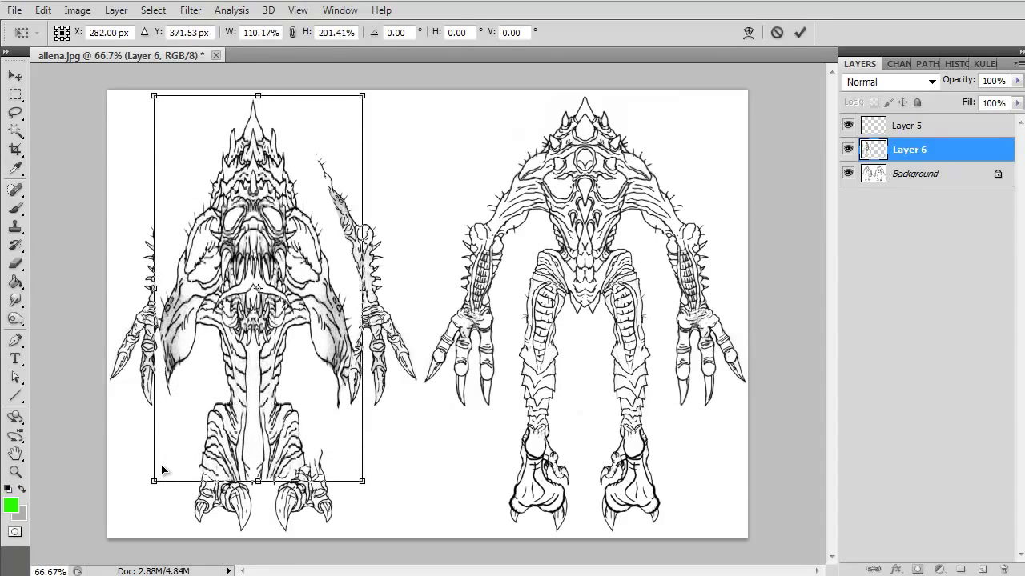
key(ctrl+z)
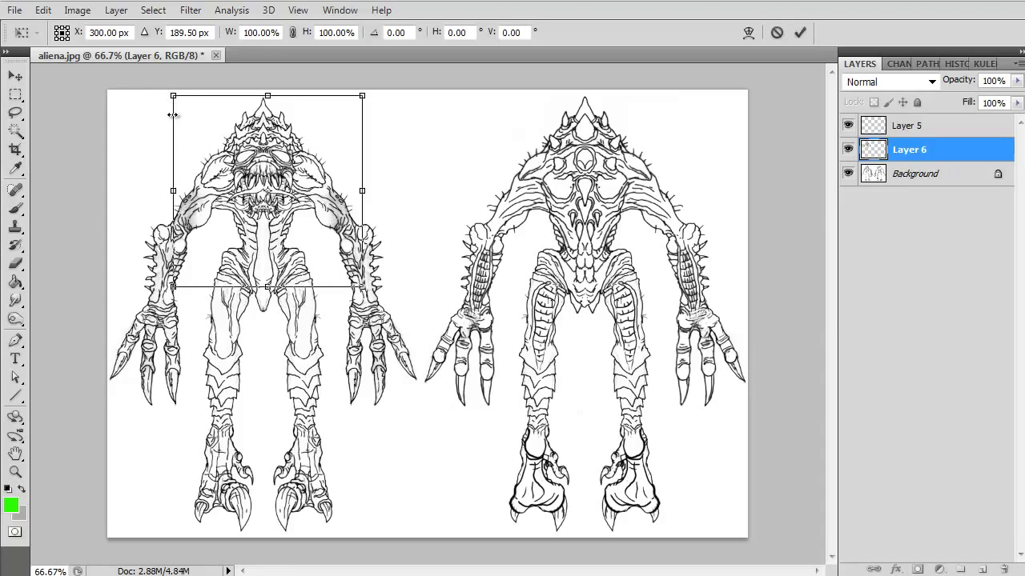
mouse_move(166, 188)
mouse_down()
mouse_move(172, 226)
mouse_move(192, 227)
mouse_move(207, 152)
mouse_up()
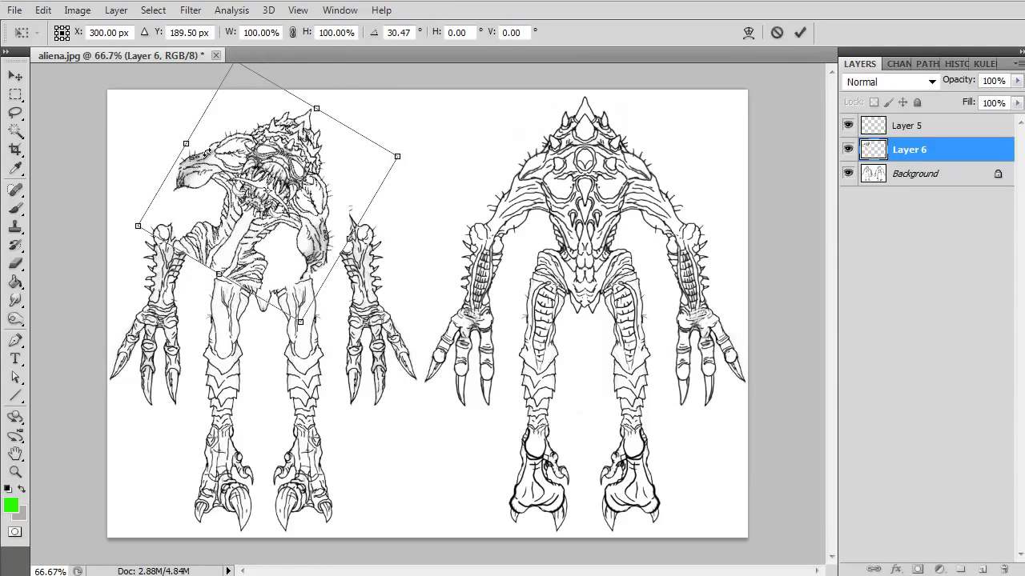
key(ctrl+z)
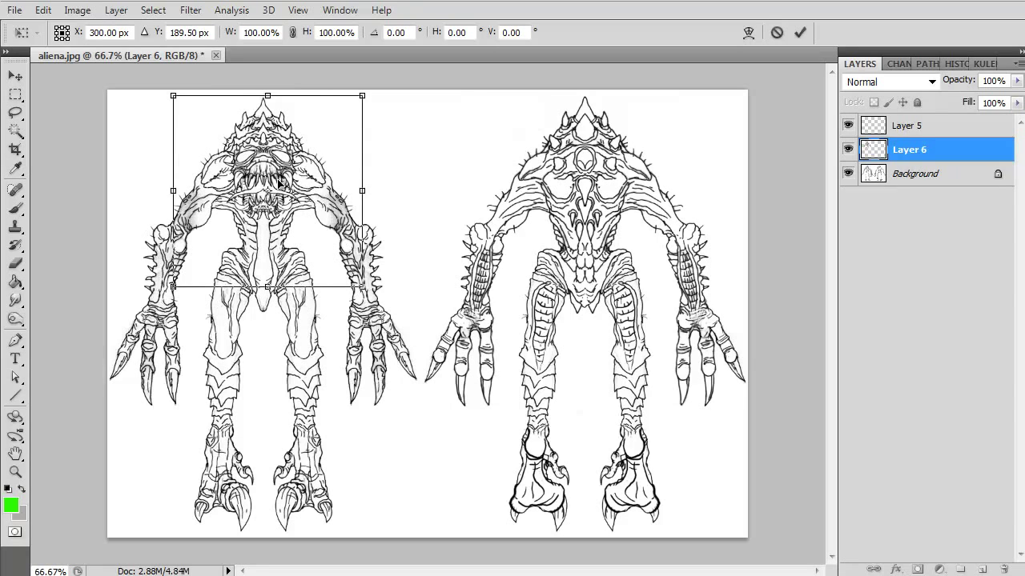
key(Escape)
key(l)
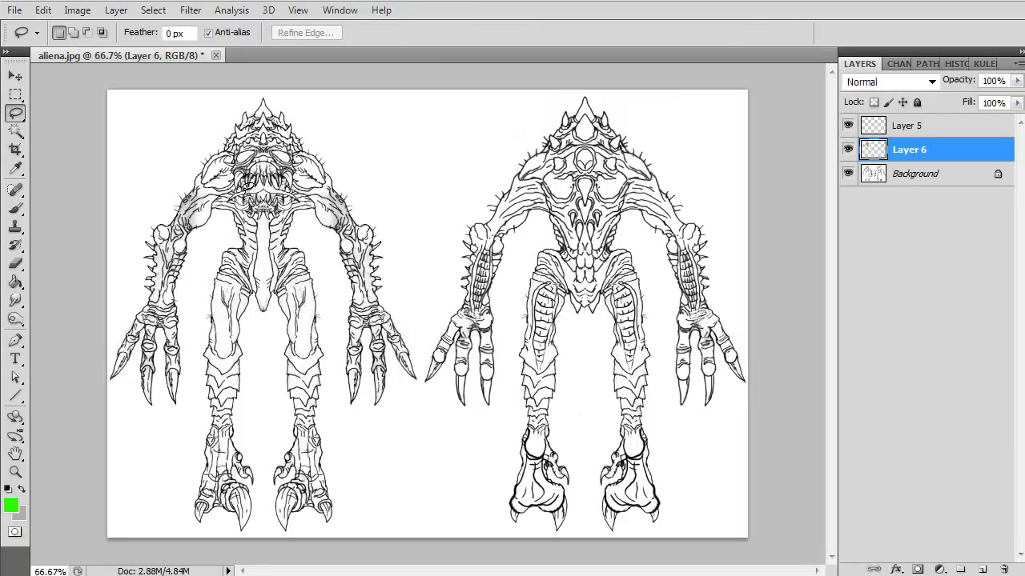
Step: Tilt the copied head and torso and move it between the two figures
key(ctrl+t)
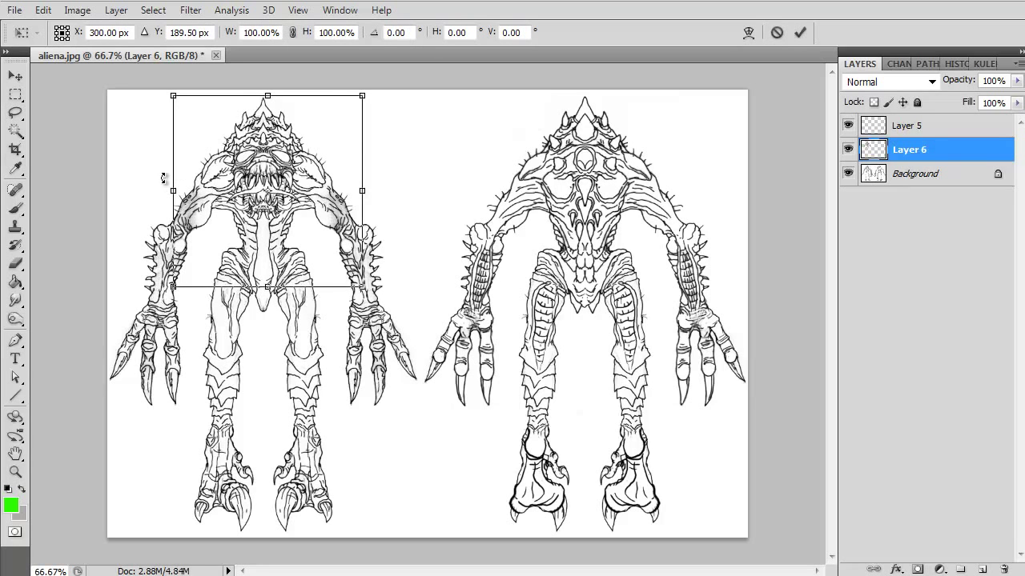
drag(163, 178, 176, 226)
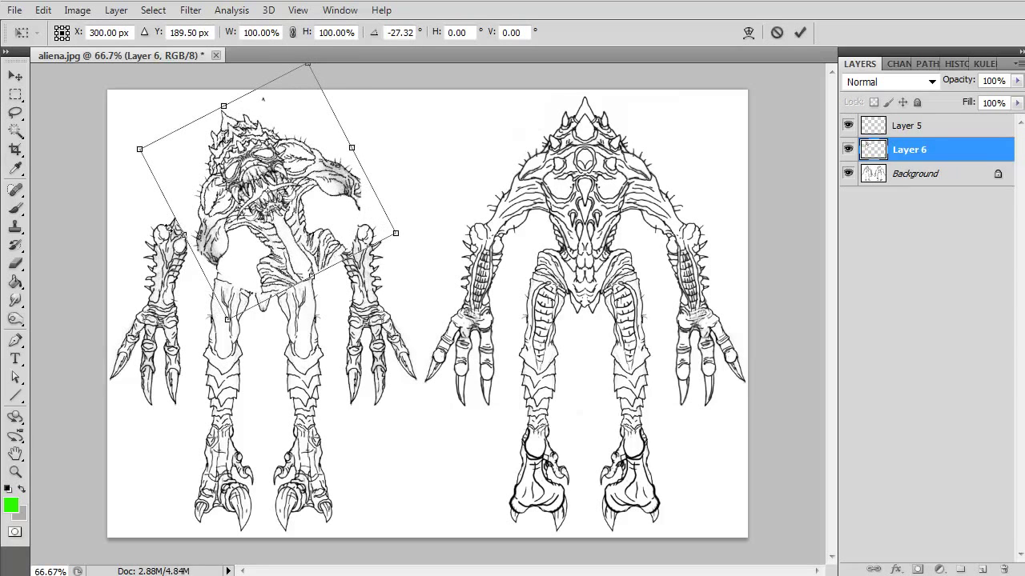
key(Return)
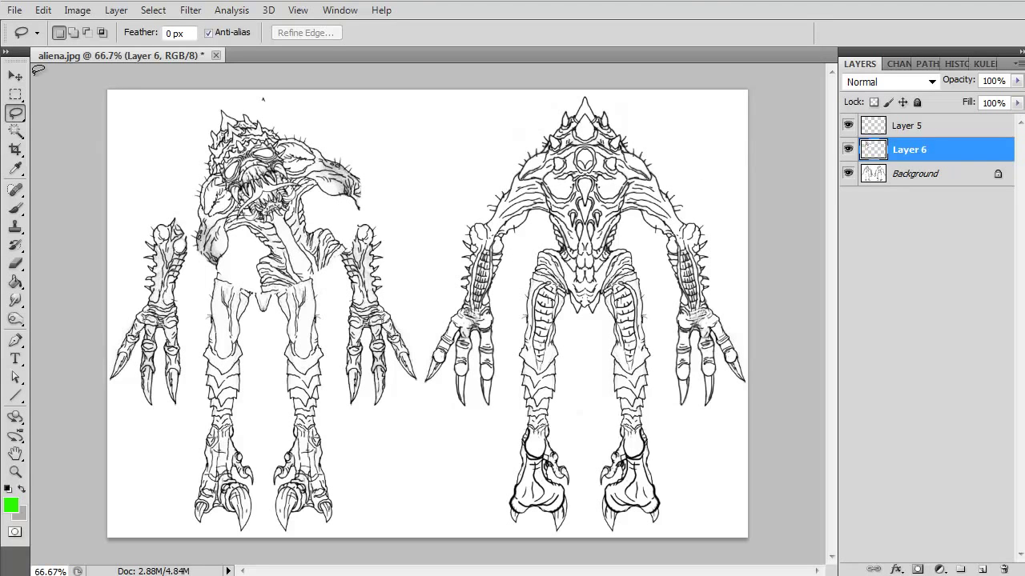
key(v)
mouse_move(253, 176)
mouse_down()
mouse_move(483, 244)
mouse_move(372, 209)
mouse_up()
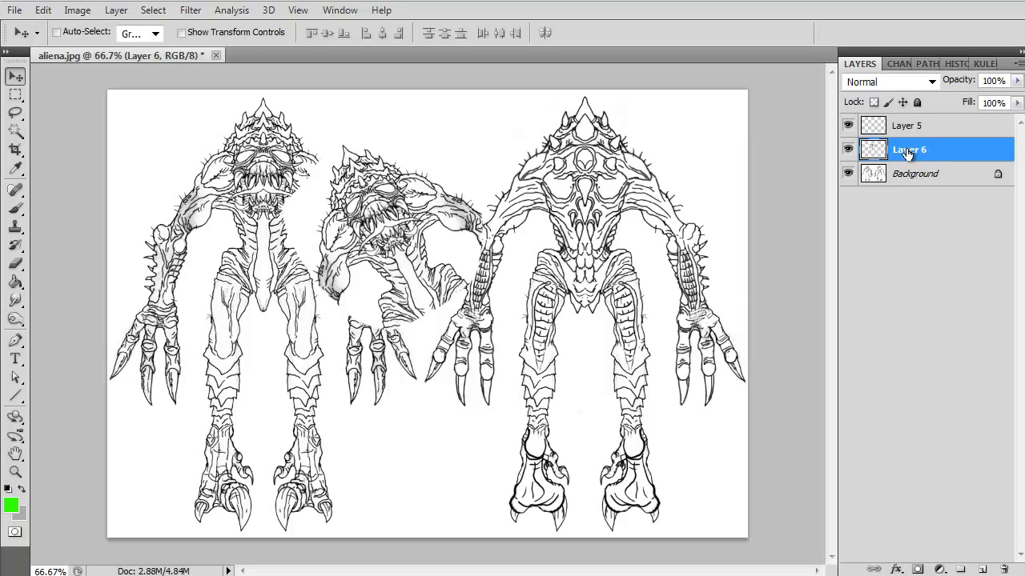
Step: Delete the tilted copy, then add Layers 6 and 7 above Layer 5 and delete them again
key(Delete)
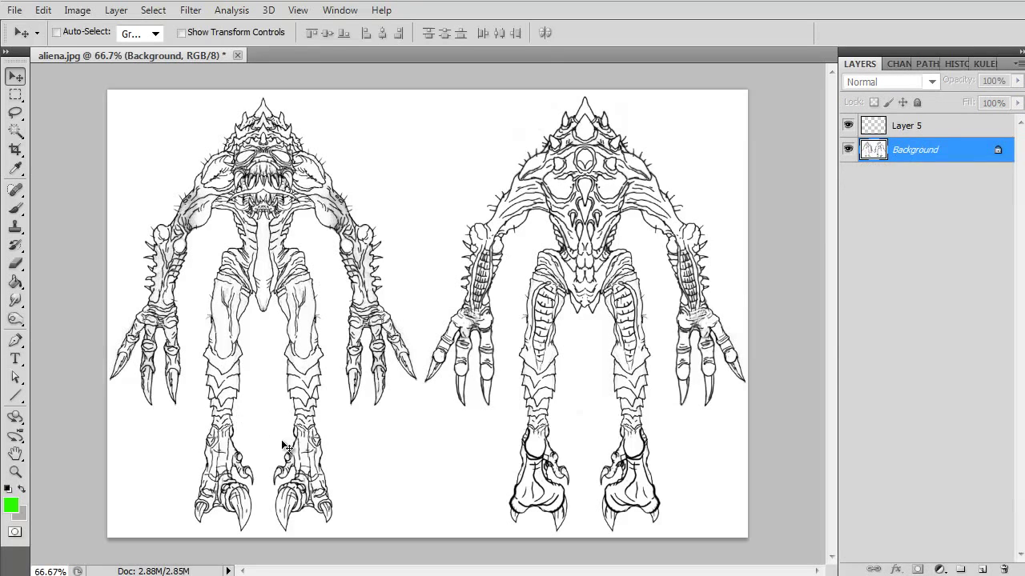
click(891, 130)
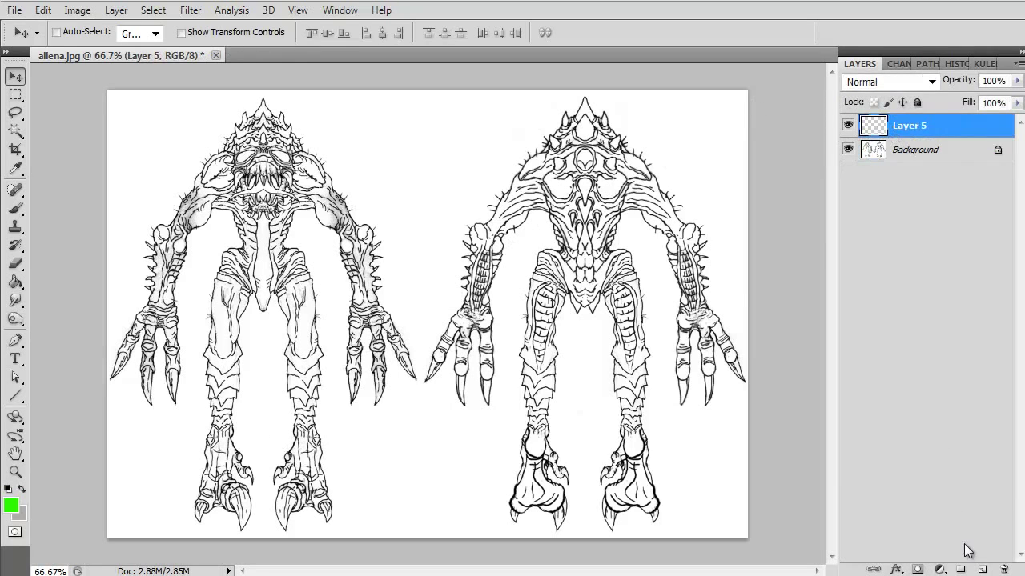
click(981, 569)
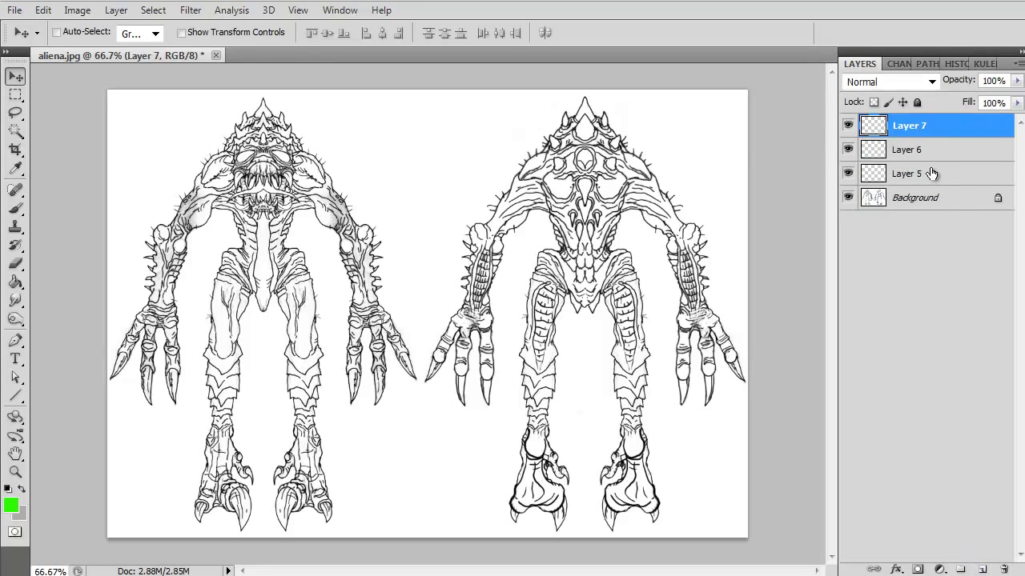
click(925, 174)
click(922, 156)
click(918, 135)
click(916, 176)
click(917, 130)
key(Delete)
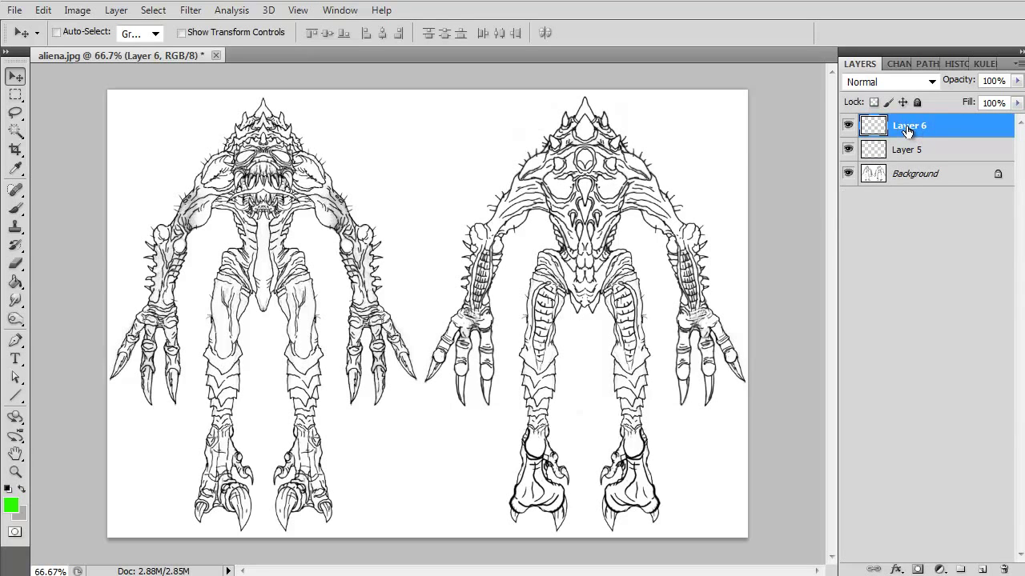
key(Delete)
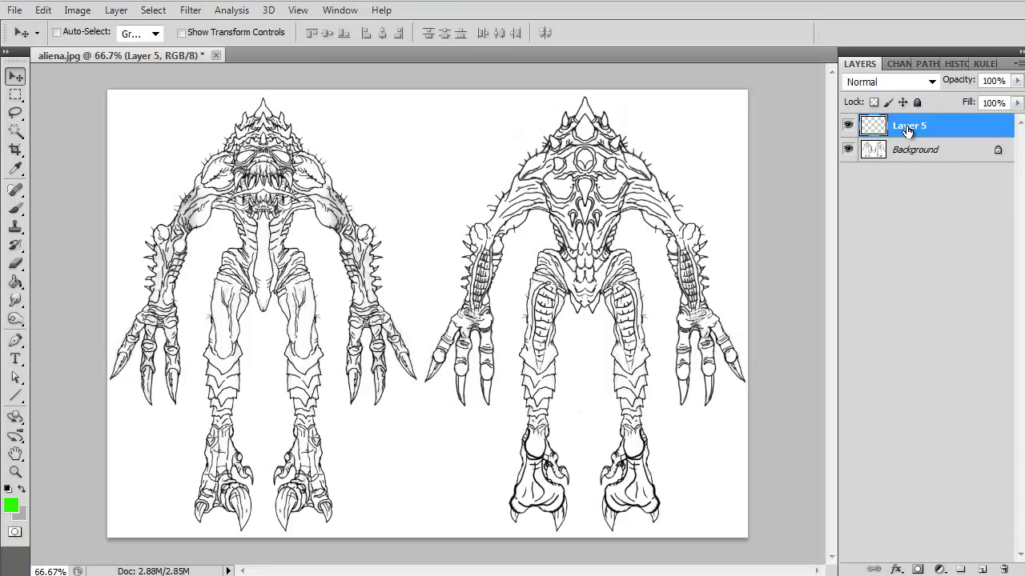
Step: Merge the new empty layers into Layer 9 with Background hidden, then show Background again
click(981, 569)
click(981, 569)
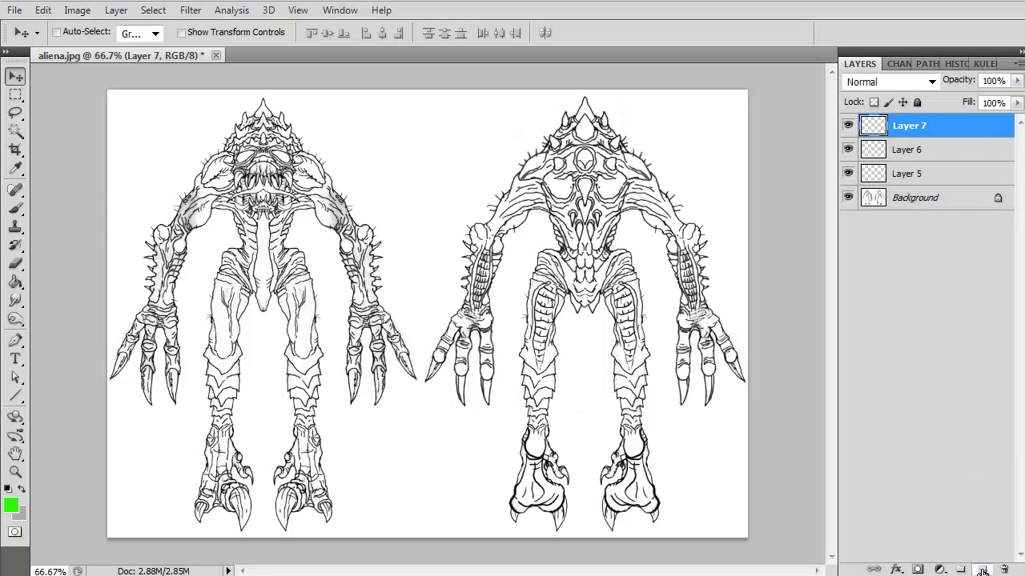
click(981, 569)
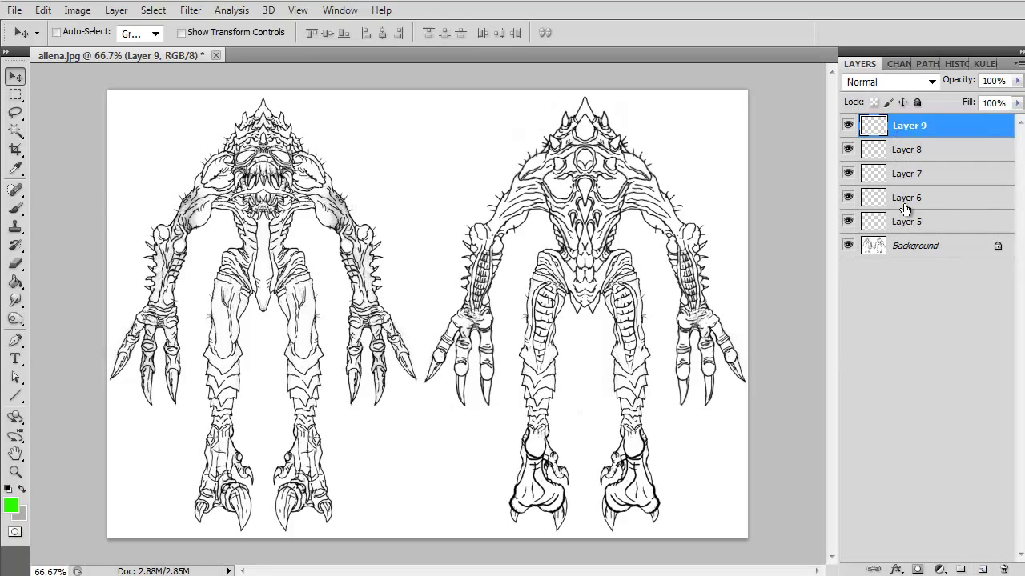
click(848, 246)
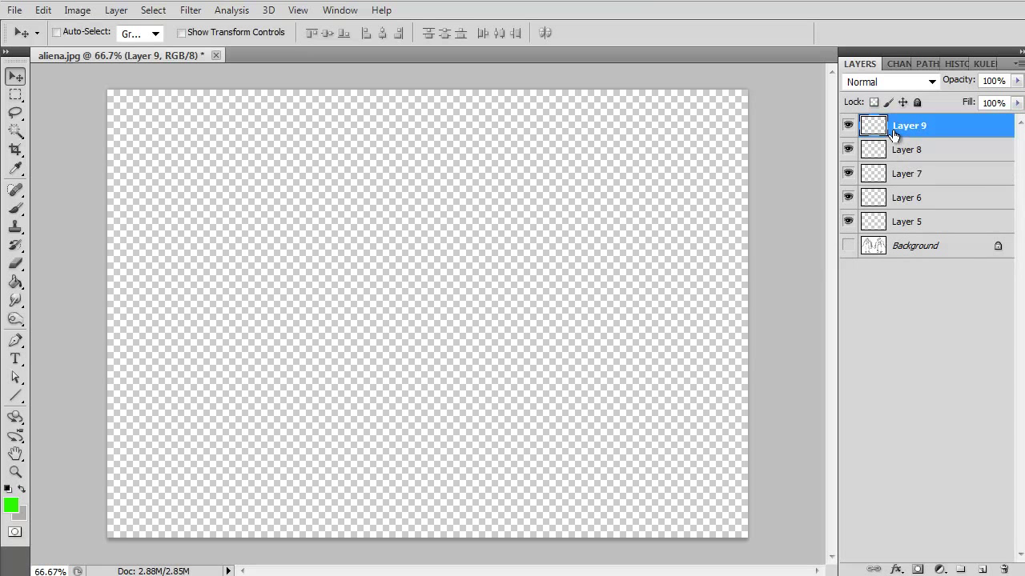
key(ctrl+shift+e)
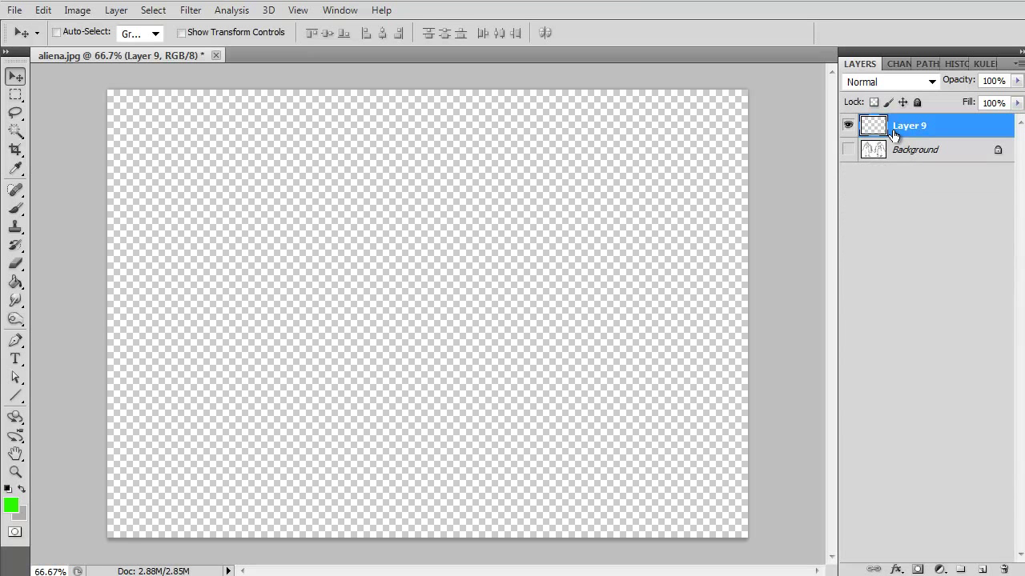
click(847, 149)
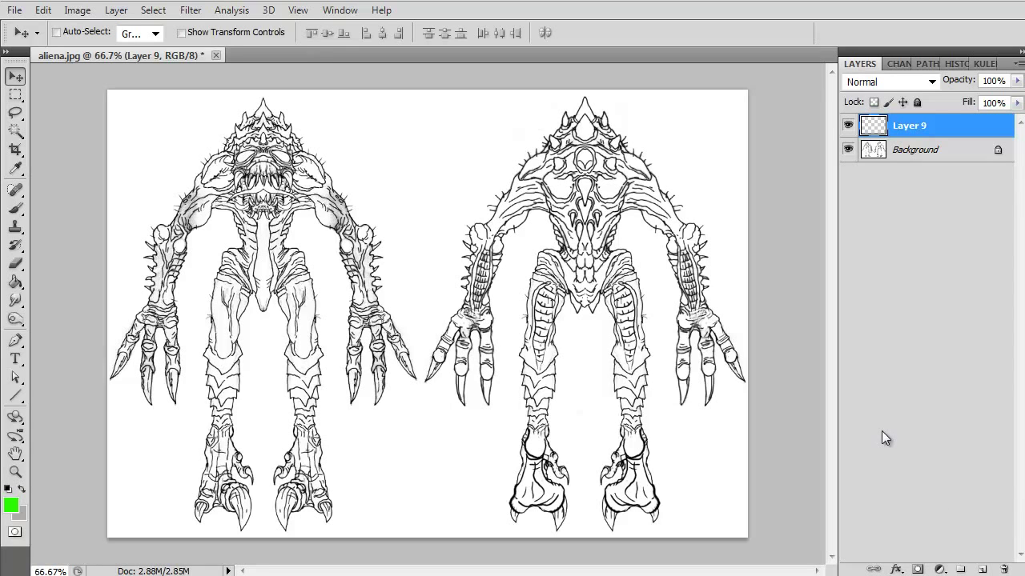
Step: Add a new layer and paint a green stroke arcing over the right creature on Layer 9
click(981, 570)
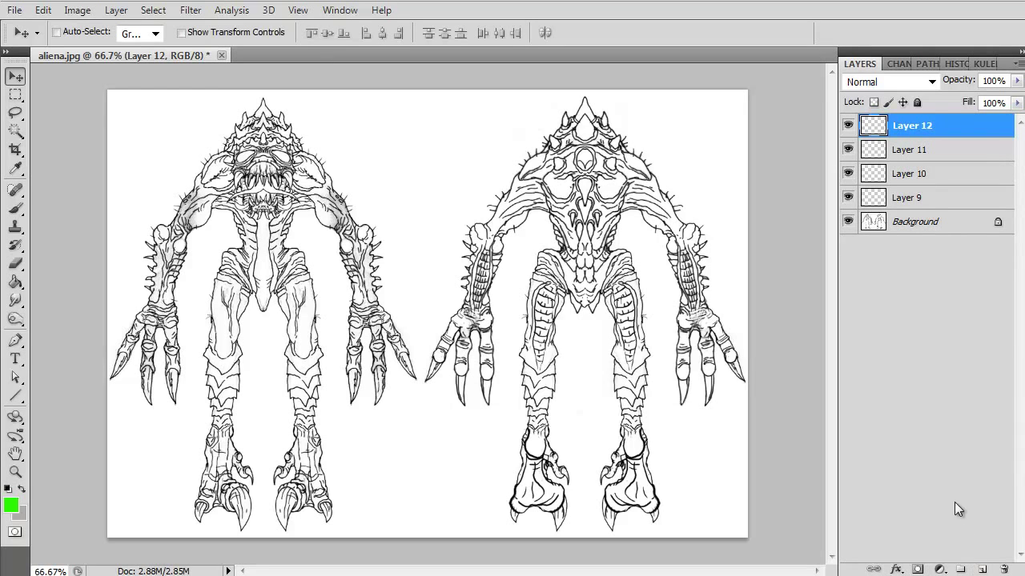
click(16, 208)
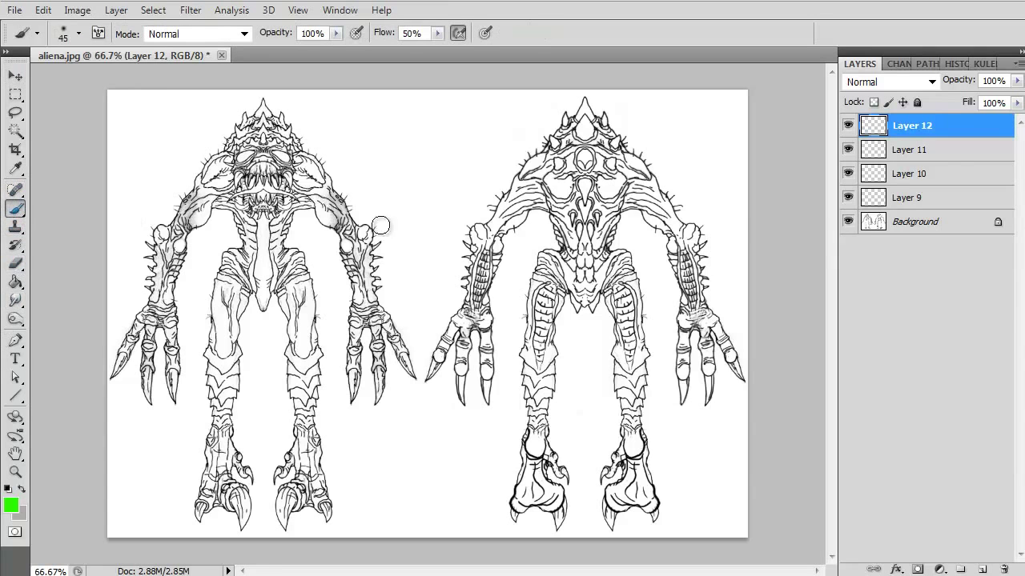
click(903, 198)
drag(620, 210, 416, 335)
Step: On Layer 10, paint a red stroke from the left creature's head downward
click(909, 173)
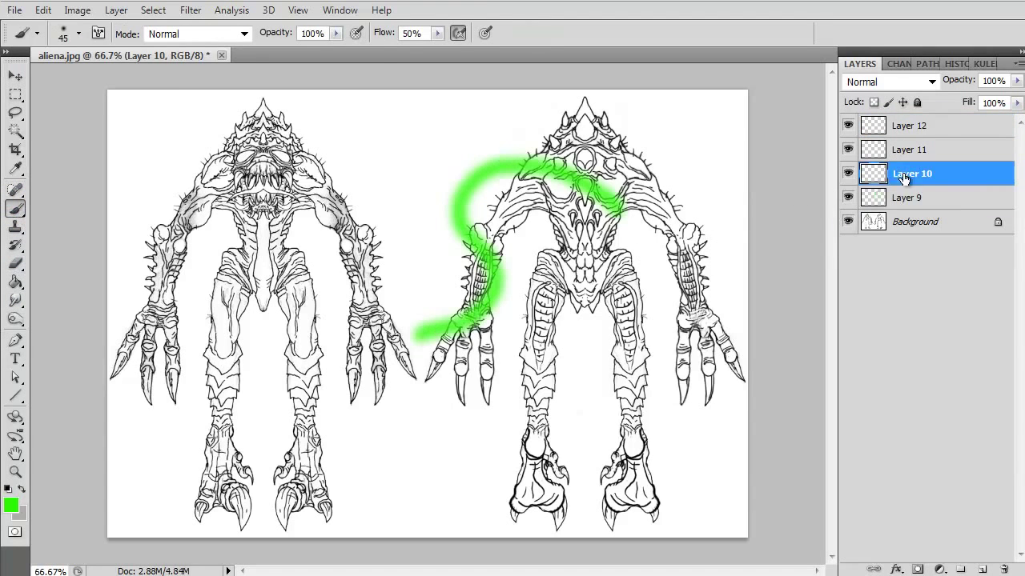
click(11, 505)
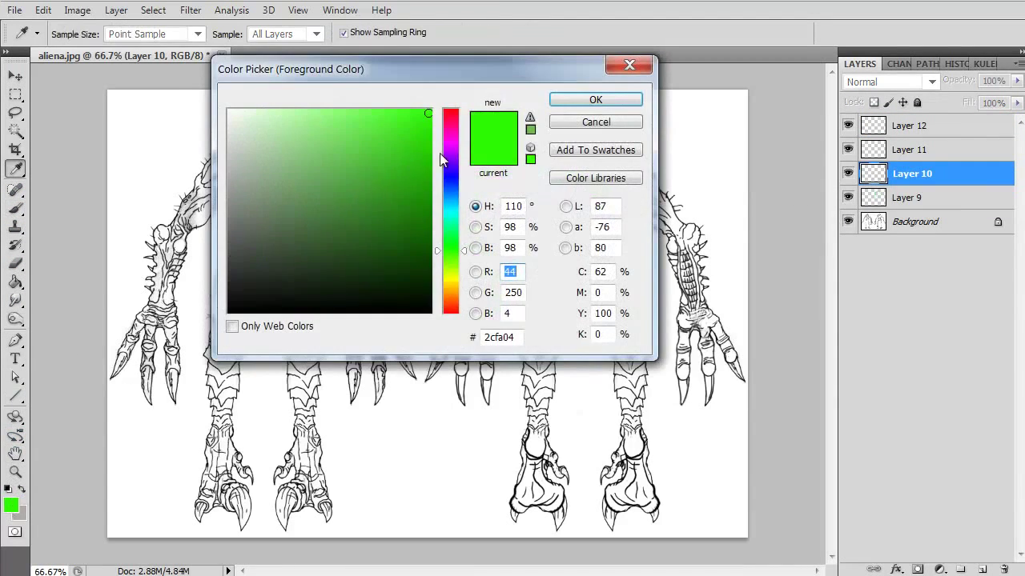
drag(449, 160, 451, 110)
click(589, 98)
mouse_move(260, 195)
mouse_down()
mouse_move(434, 343)
mouse_move(507, 448)
mouse_up()
Step: Paint a blue stroke on Layer 11, delete empty Layer 12, and select Layers 9–11
click(913, 150)
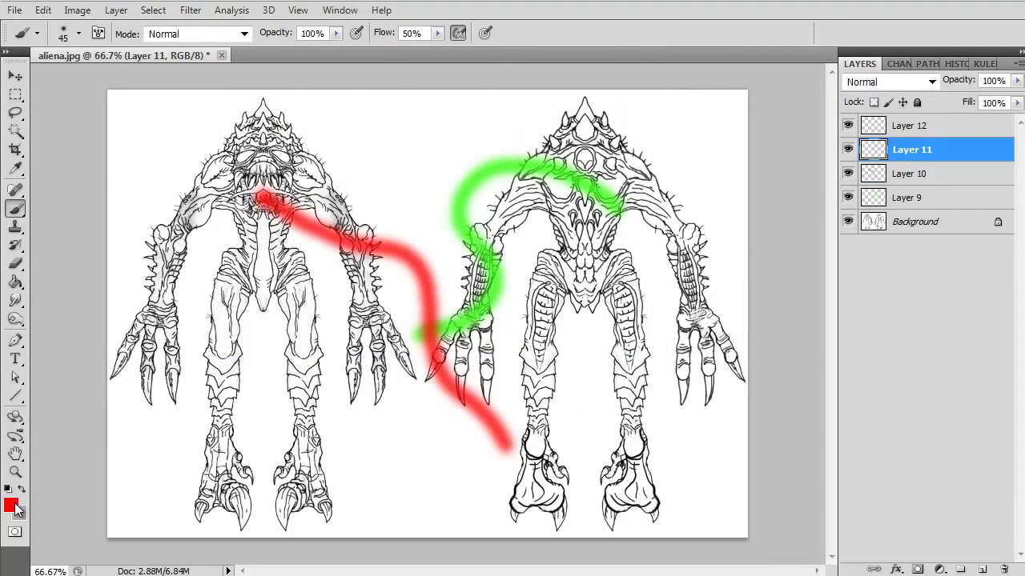
click(10, 505)
click(450, 183)
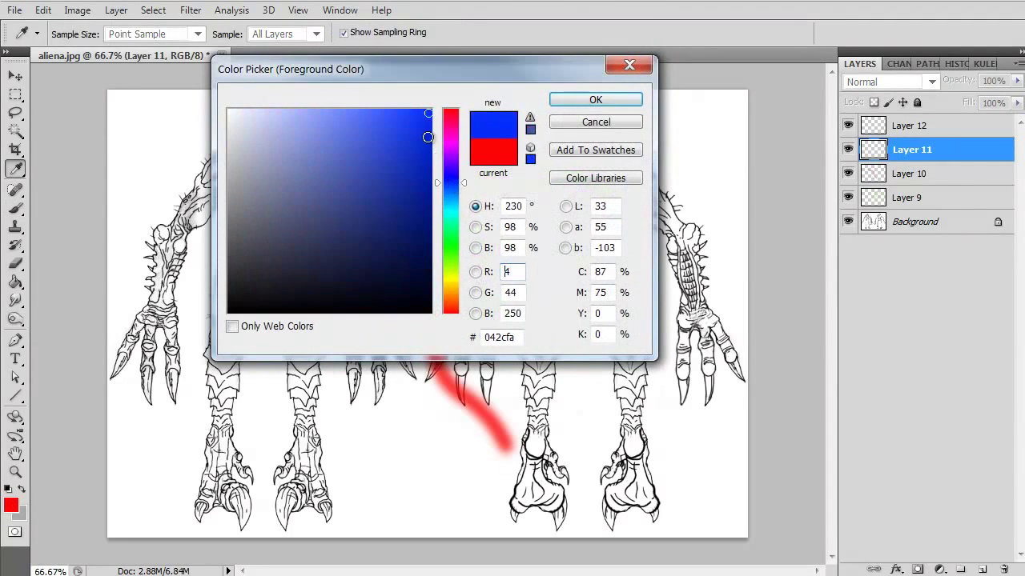
click(576, 99)
key(b)
mouse_move(418, 157)
mouse_down()
mouse_move(426, 232)
mouse_move(549, 377)
mouse_move(545, 433)
mouse_up()
mouse_move(912, 126)
mouse_down()
mouse_move(955, 507)
mouse_move(1004, 569)
mouse_up()
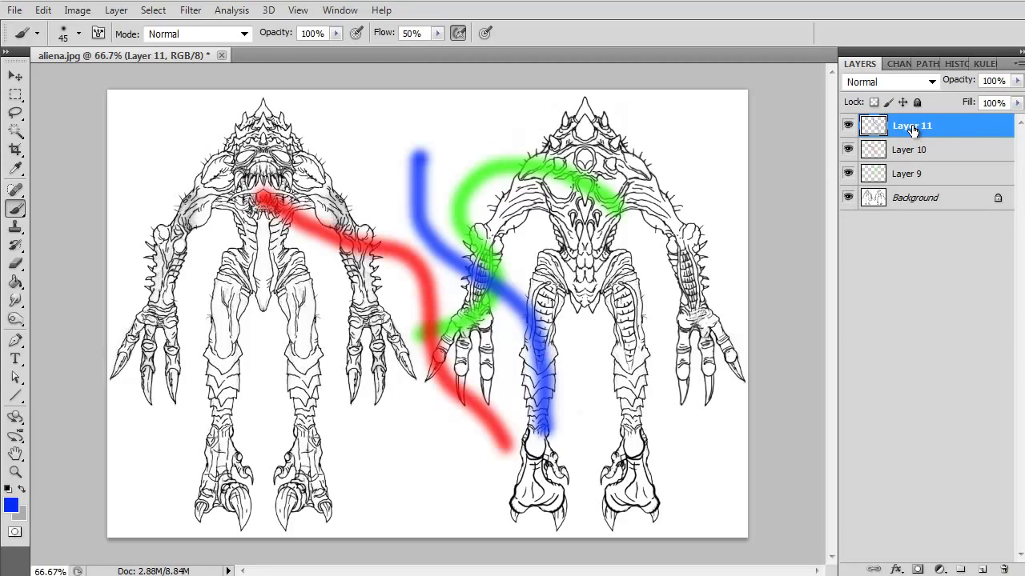
shift+click(912, 172)
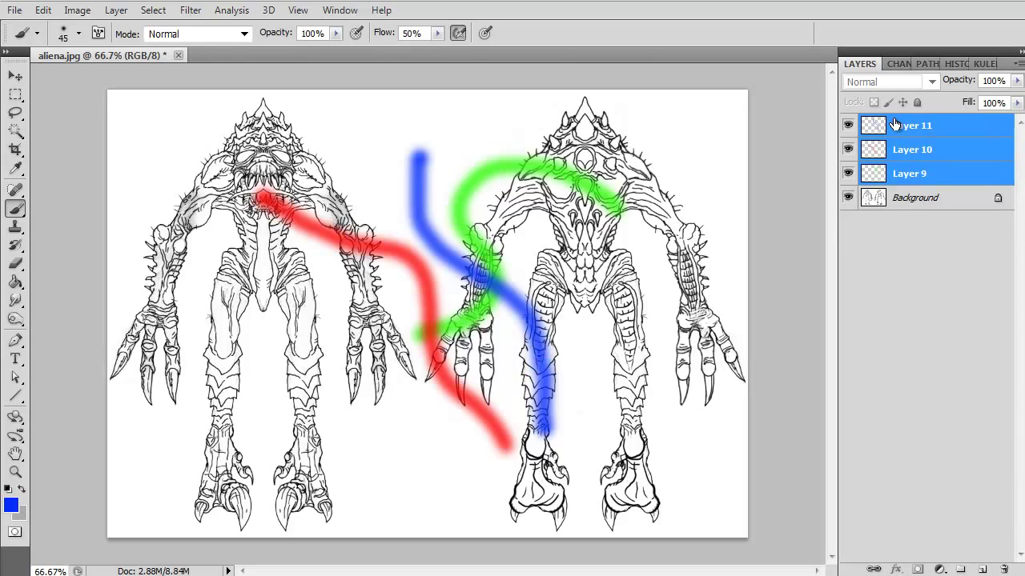
key(ctrl+alt+shift+e)
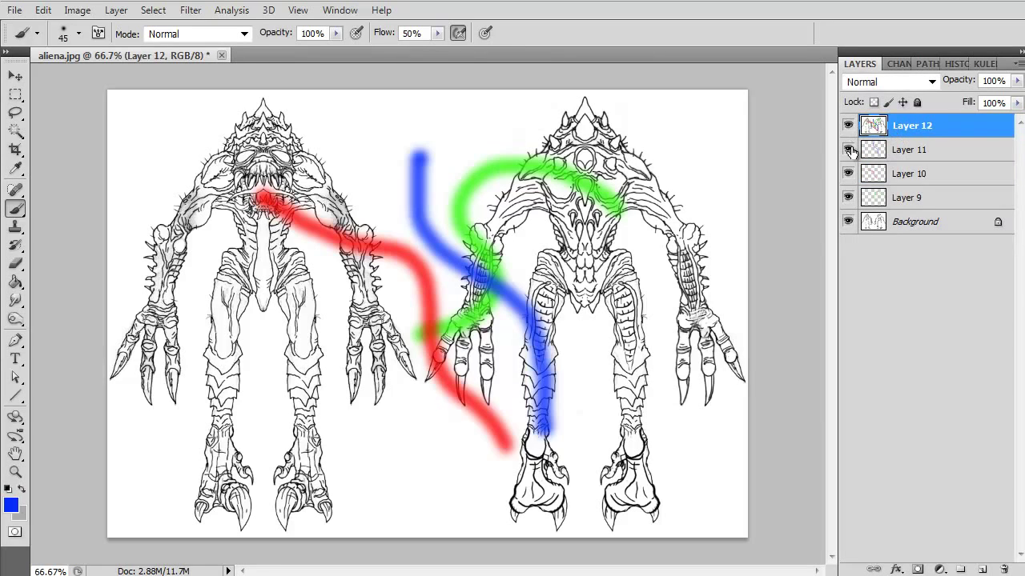
drag(847, 149, 847, 222)
click(848, 126)
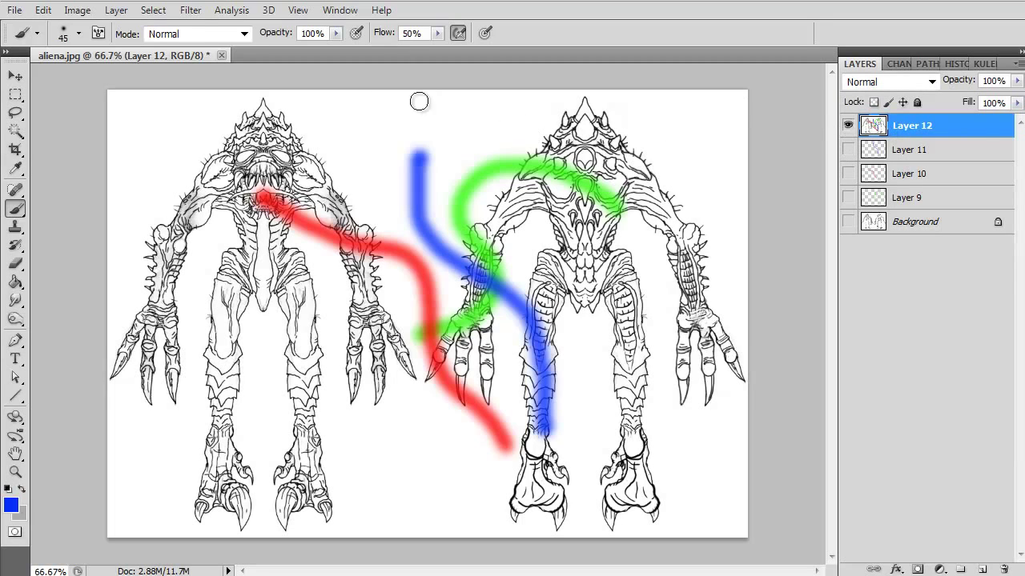
drag(848, 150, 848, 232)
key(Delete)
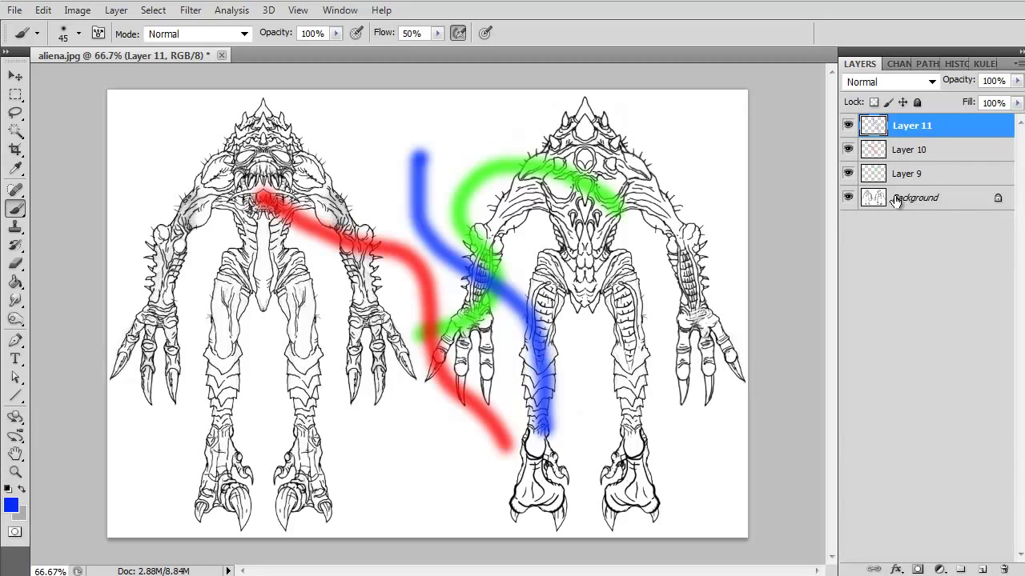
click(847, 197)
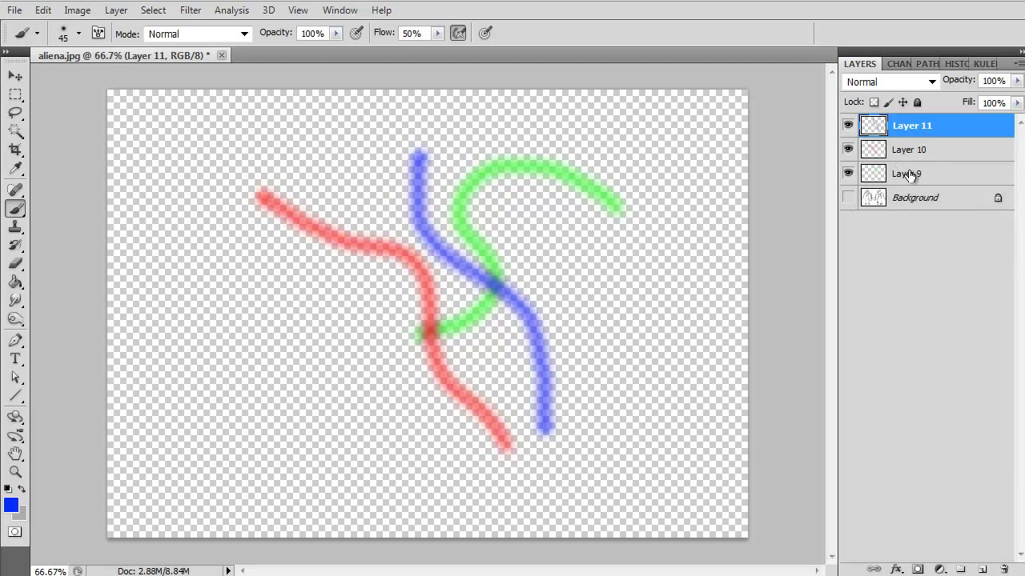
click(906, 174)
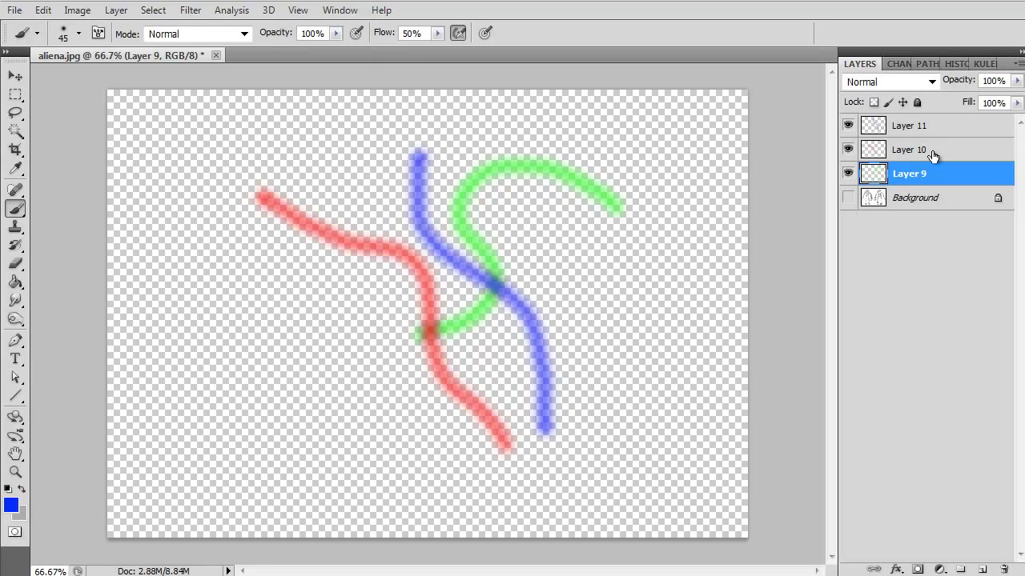
key(ctrl+shift+alt+e)
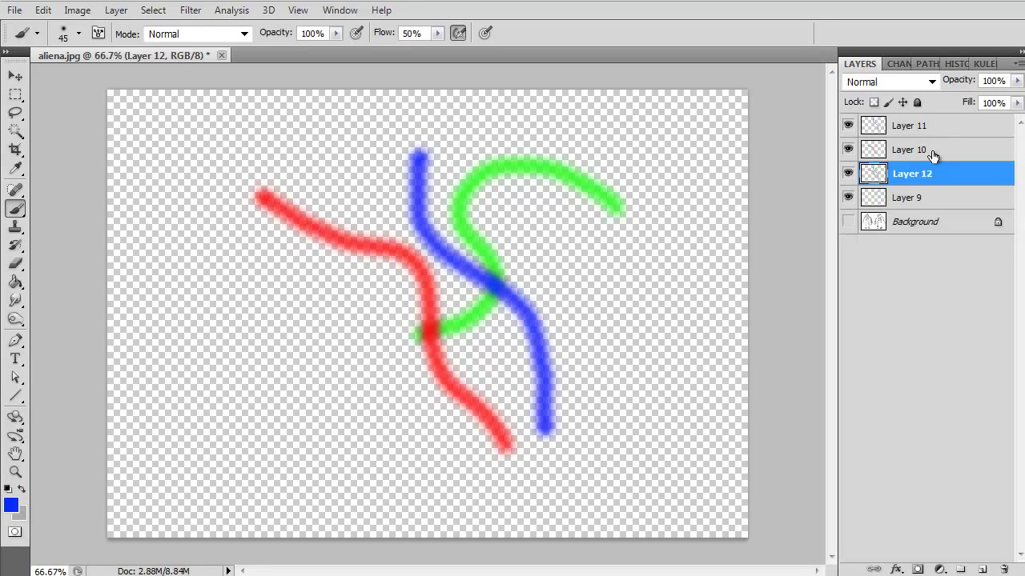
drag(930, 176, 932, 125)
click(848, 128)
drag(848, 150, 848, 197)
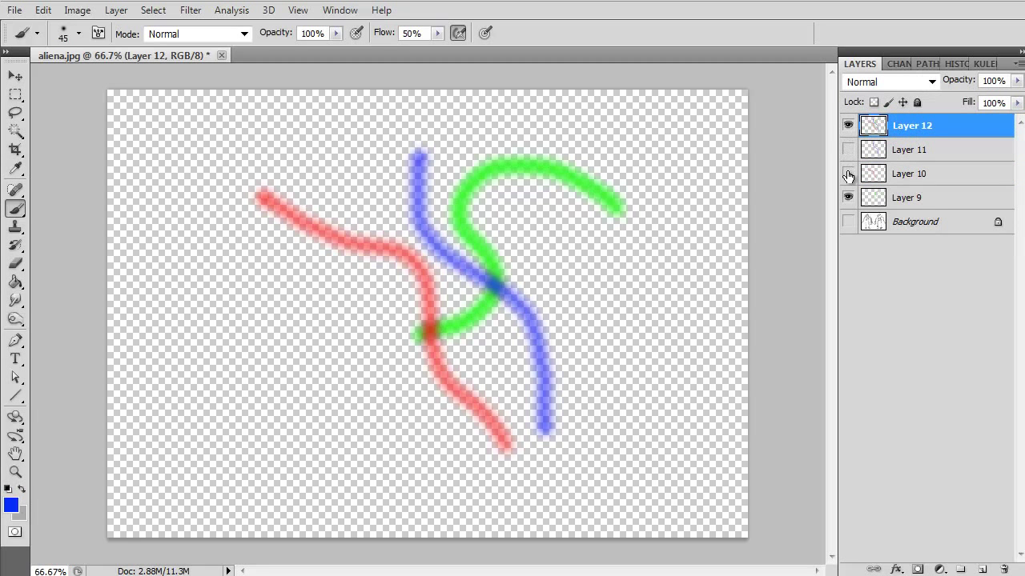
drag(876, 126, 1001, 553)
drag(847, 126, 848, 198)
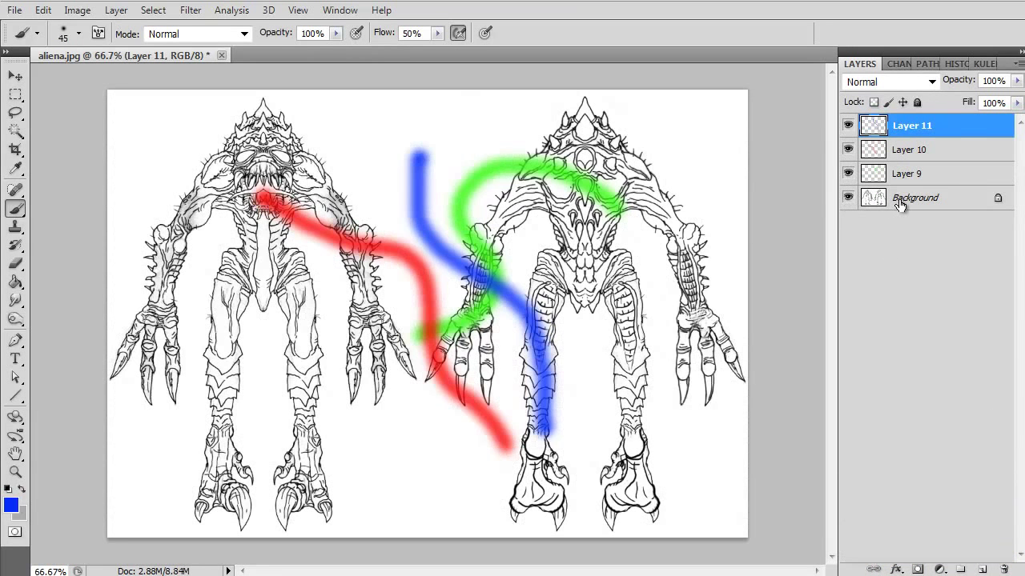
click(898, 205)
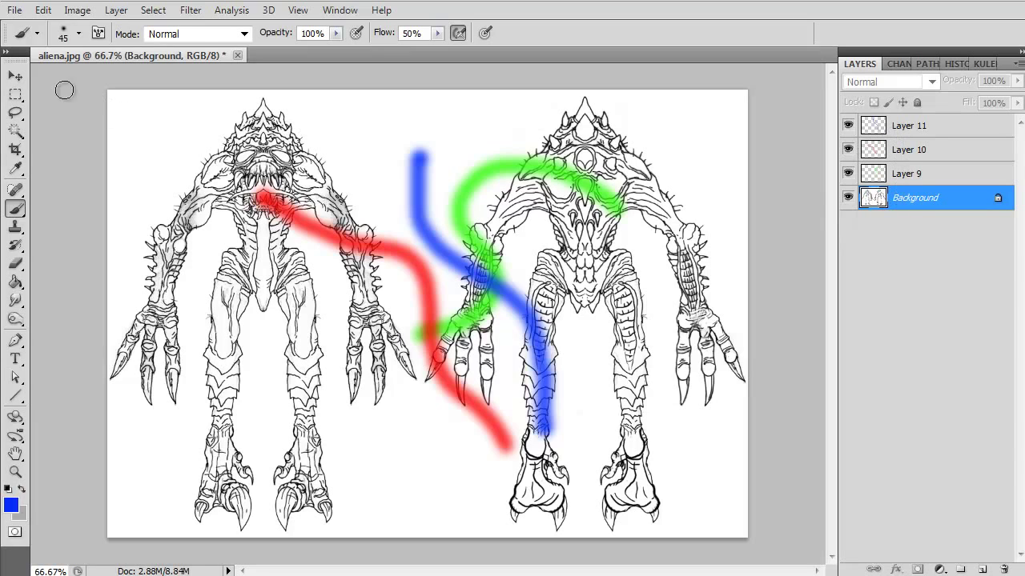
click(15, 113)
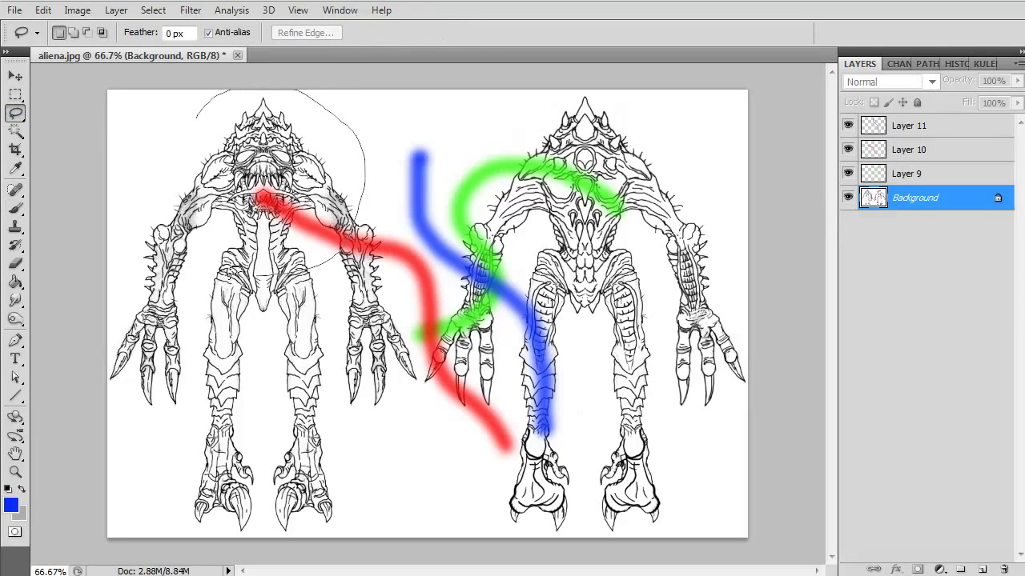
drag(209, 102, 192, 132)
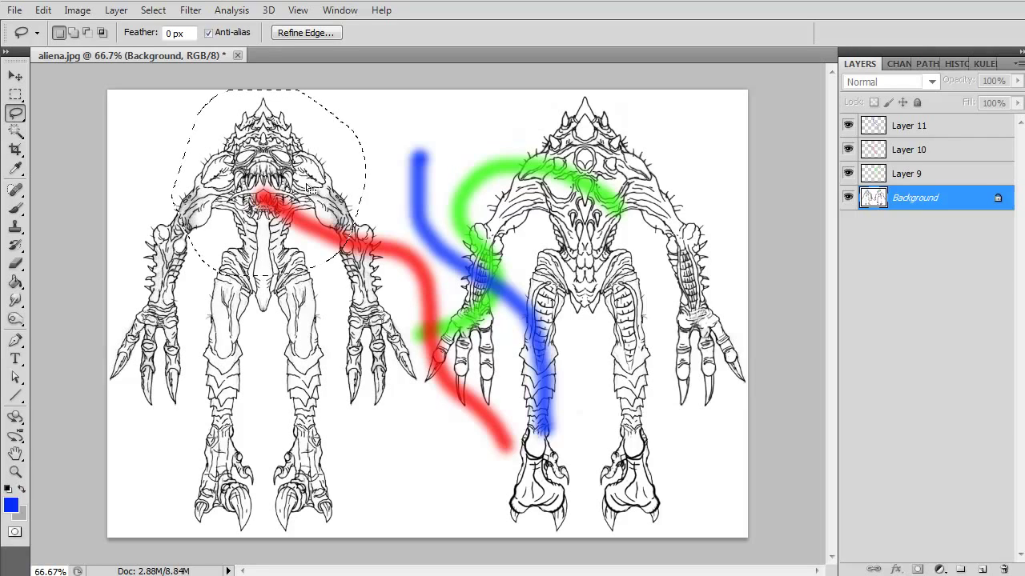
key(ctrl+d)
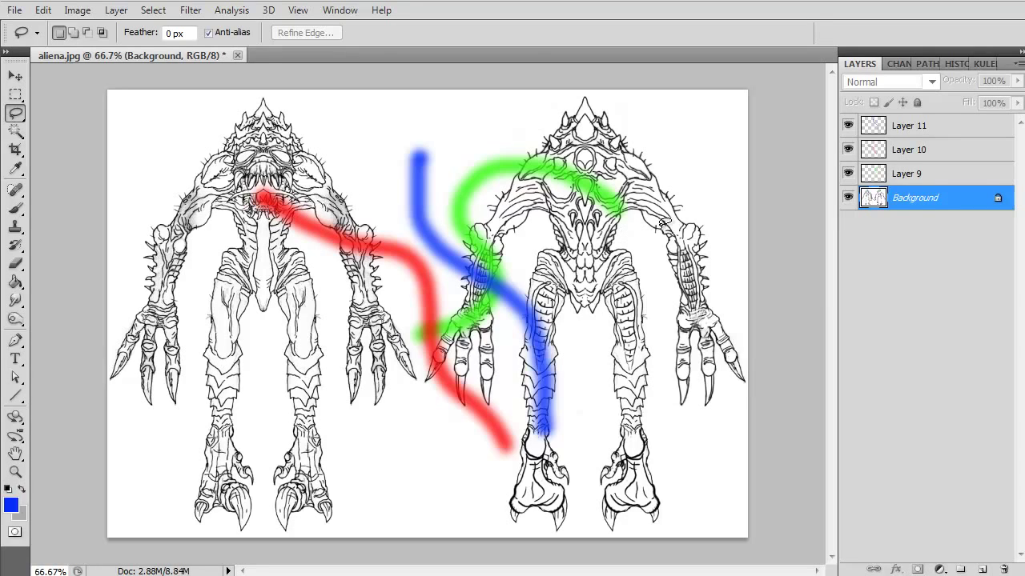
key(ctrl+v)
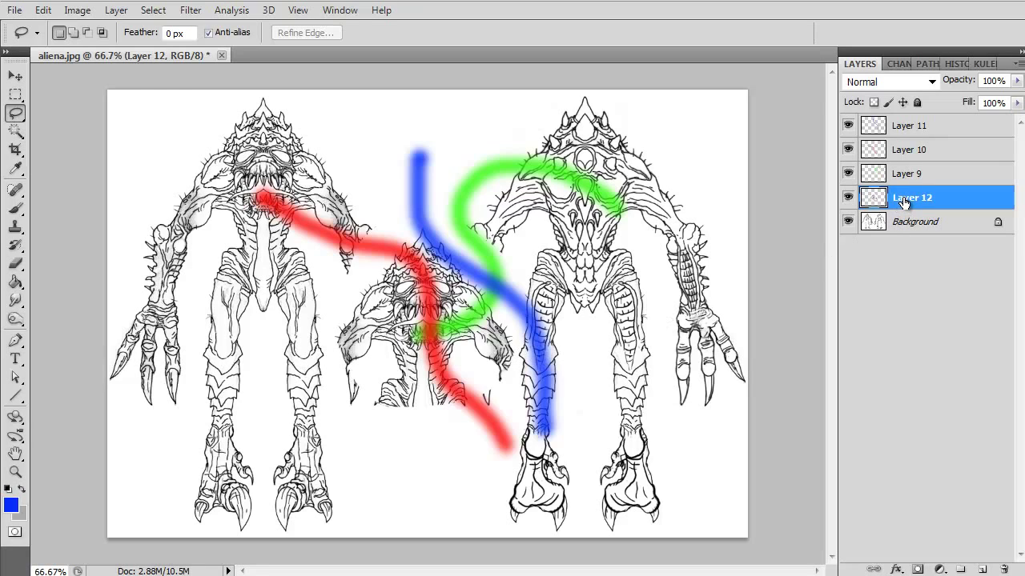
key(ctrl+i)
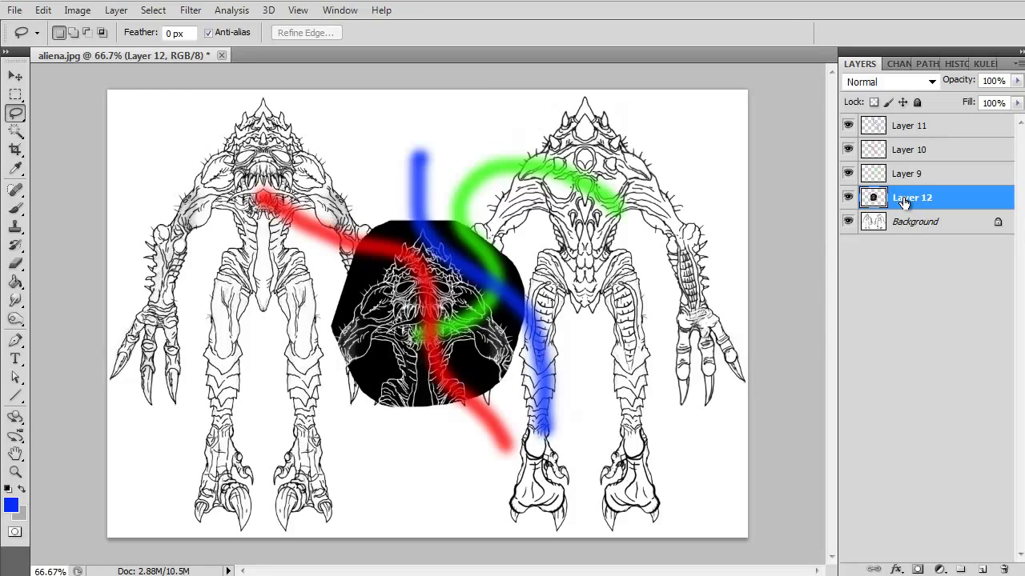
mouse_move(902, 200)
mouse_down()
mouse_move(926, 321)
mouse_move(1004, 570)
mouse_up()
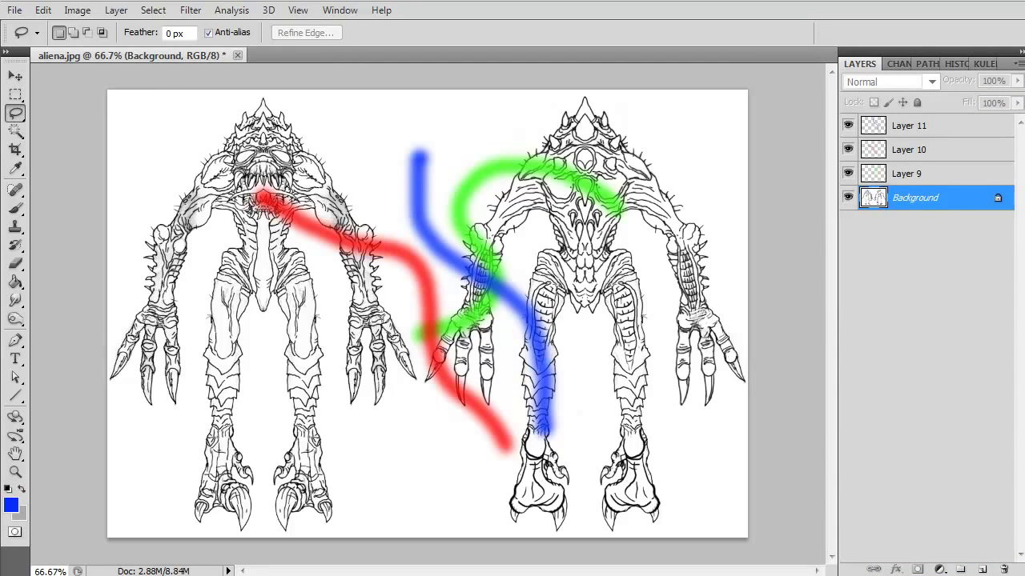
Step: Pick bright green from the on-canvas HUD colour picker, paint a test squiggle, then undo it
key(b)
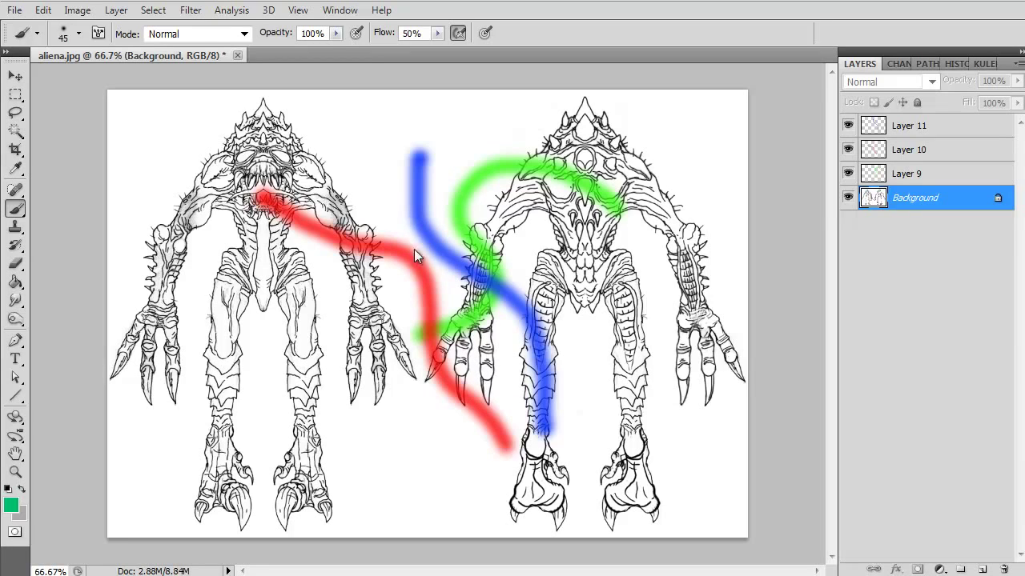
alt+shift+right_click(397, 233)
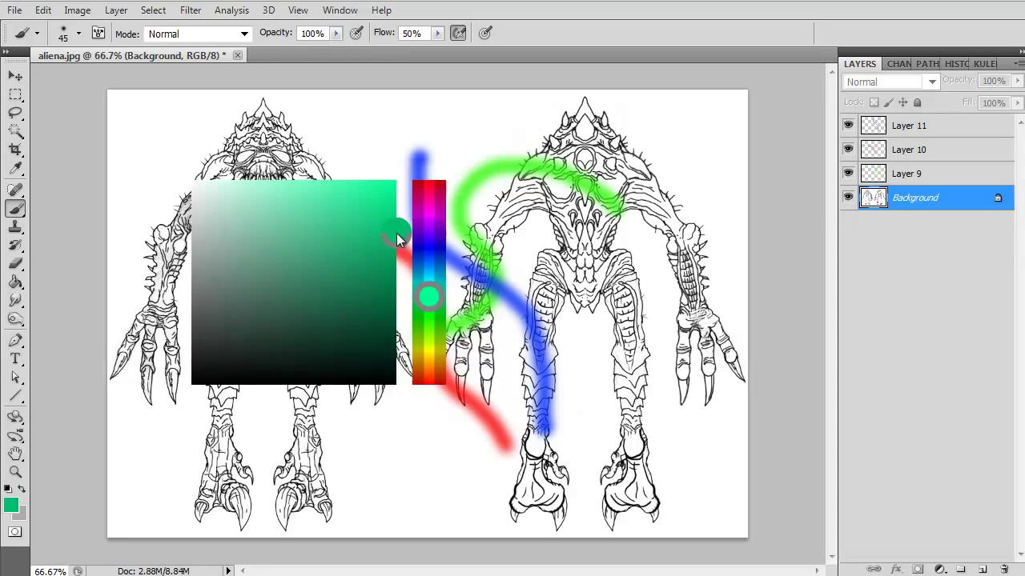
mouse_move(396, 233)
mouse_down()
mouse_move(365, 240)
mouse_move(325, 221)
mouse_move(355, 230)
mouse_move(424, 298)
mouse_move(442, 214)
mouse_move(377, 213)
mouse_move(388, 232)
mouse_move(381, 210)
mouse_move(367, 209)
mouse_move(376, 205)
mouse_move(390, 227)
mouse_move(387, 199)
mouse_move(366, 211)
mouse_move(385, 225)
mouse_move(377, 210)
mouse_move(398, 200)
mouse_move(389, 197)
mouse_move(428, 220)
mouse_move(429, 358)
mouse_move(373, 286)
mouse_move(383, 194)
mouse_move(393, 195)
mouse_up()
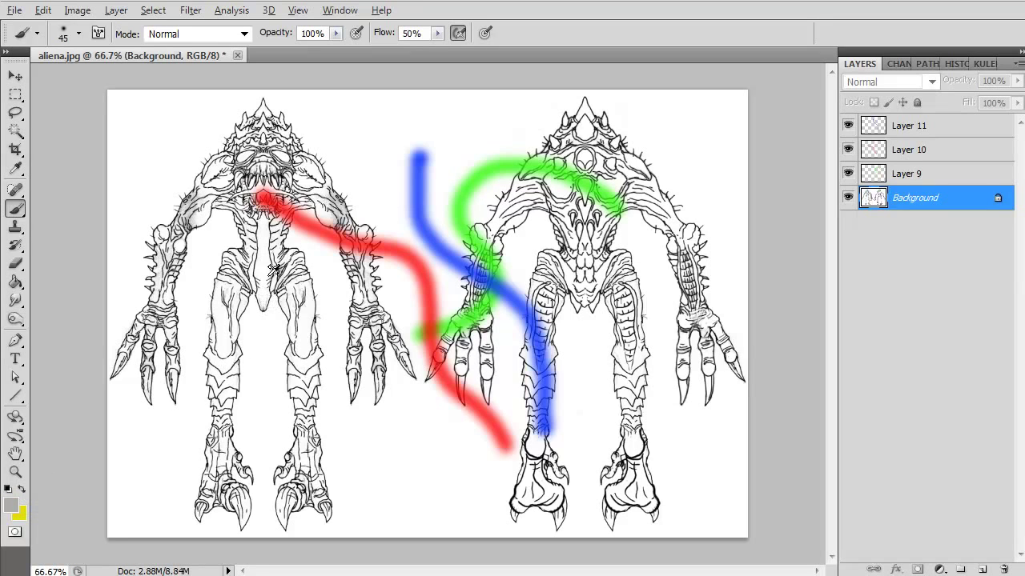
mouse_move(273, 267)
mouse_down()
mouse_move(525, 328)
mouse_move(514, 328)
mouse_move(476, 207)
mouse_up()
drag(365, 149, 277, 380)
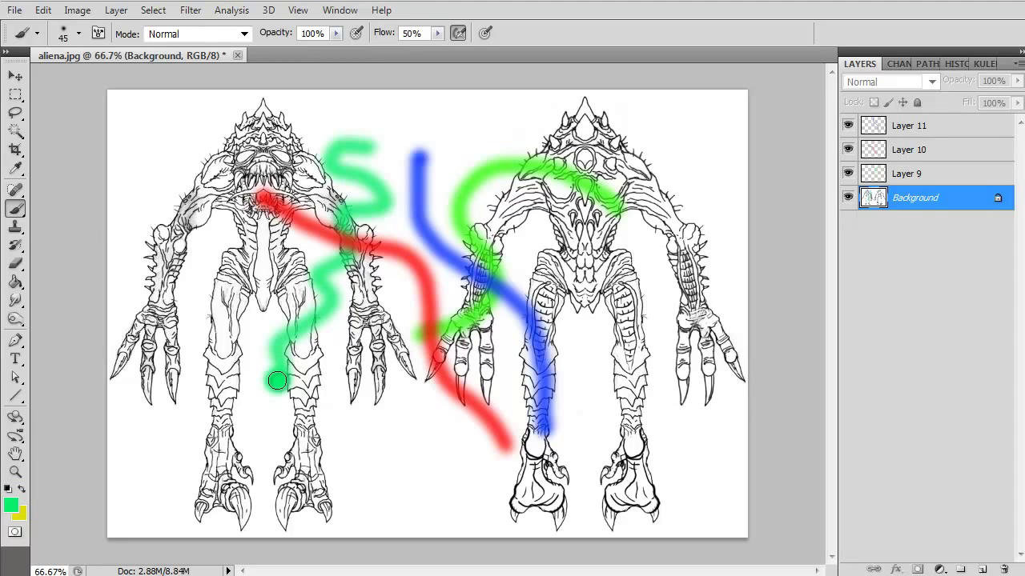
key(ctrl+z)
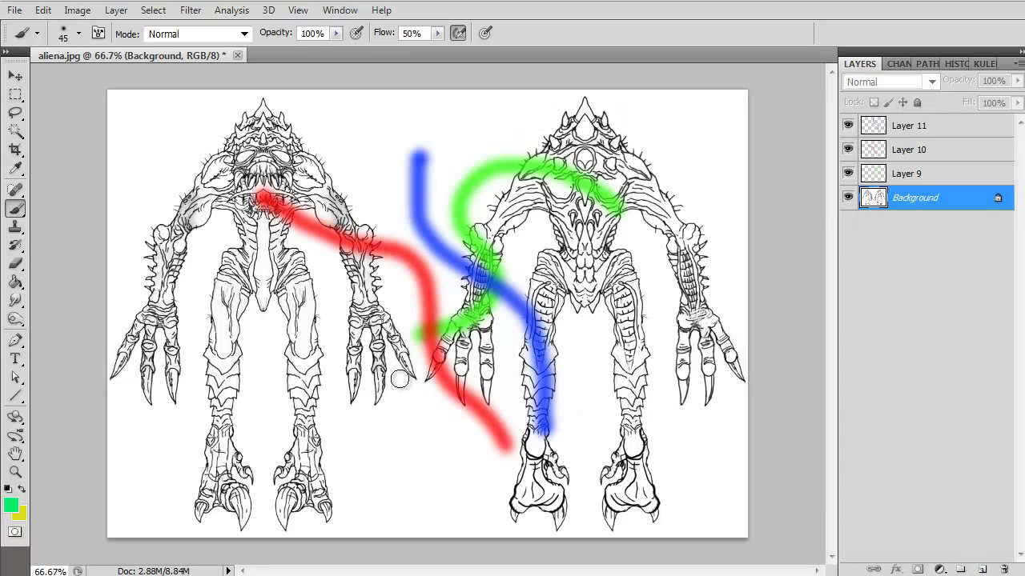
Step: Delete the blue and red stroke layers and add a new empty Layer 1
click(920, 133)
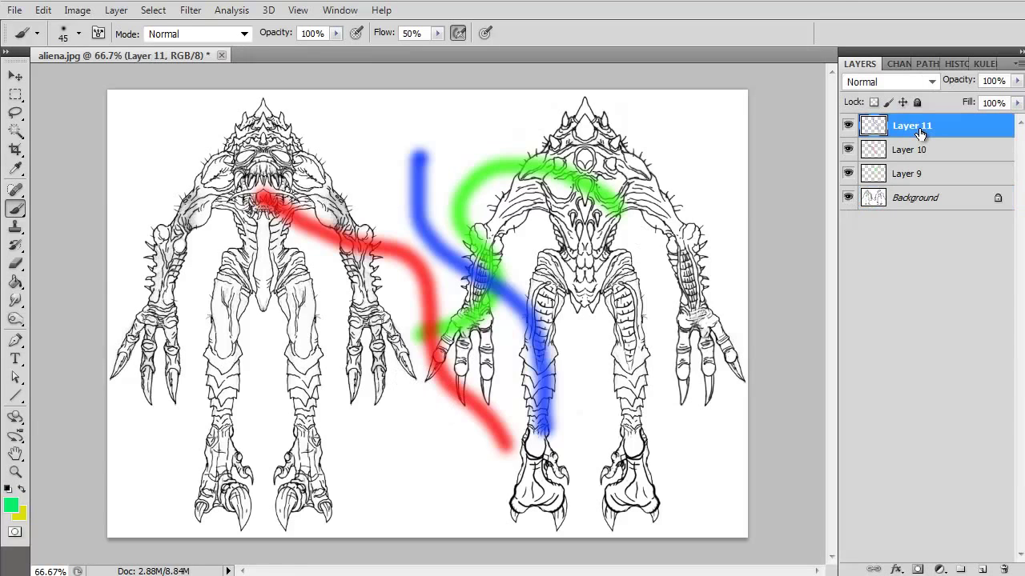
key(Delete)
key(Delete)
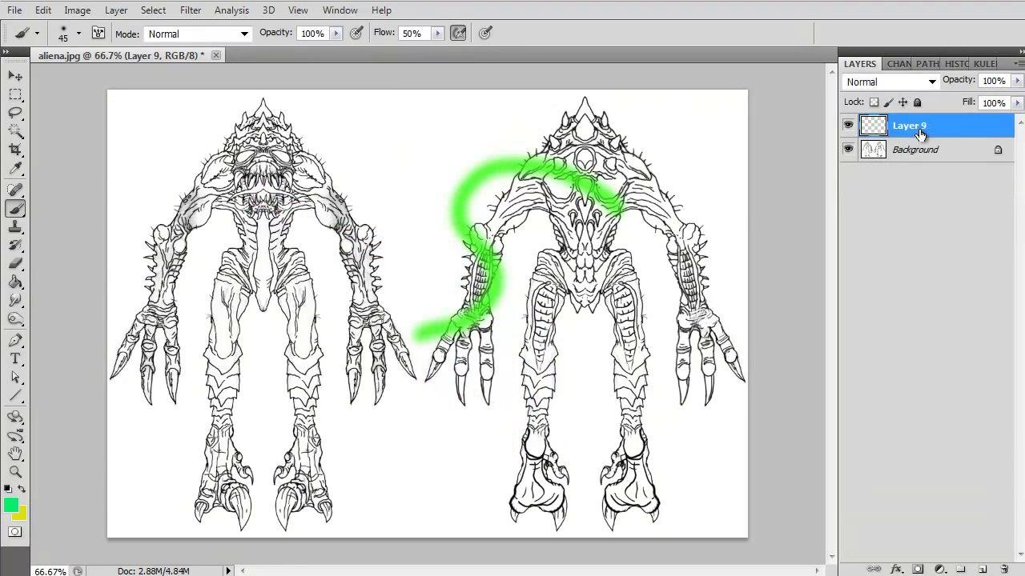
key(Delete)
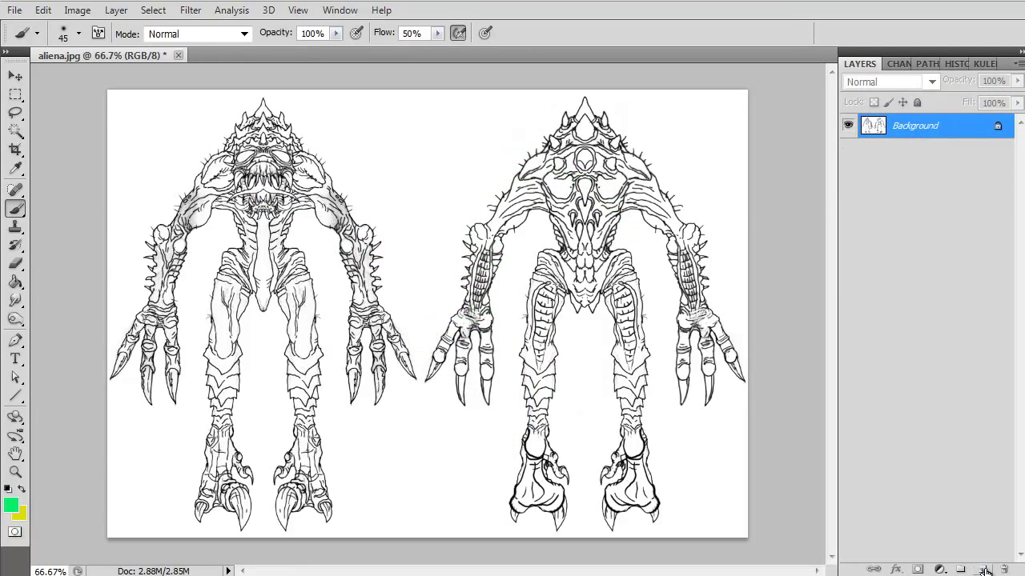
click(983, 569)
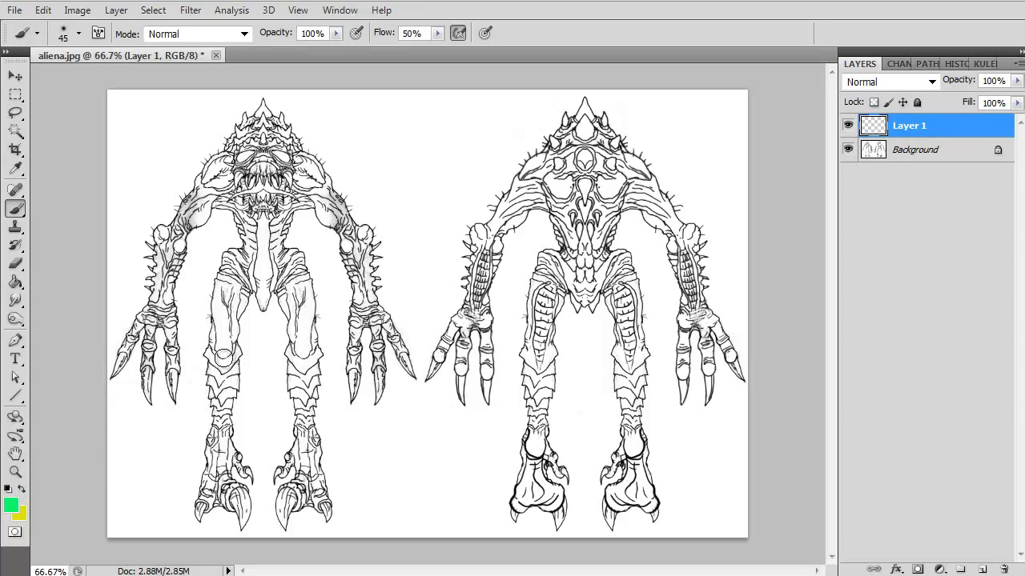
Step: Paint soft black test strokes on Layer 1, then clear them
mouse_move(480, 128)
mouse_down()
mouse_move(414, 119)
mouse_move(446, 173)
mouse_move(368, 228)
mouse_move(384, 280)
mouse_move(472, 344)
mouse_move(398, 397)
mouse_move(446, 450)
mouse_move(338, 489)
mouse_move(608, 339)
mouse_move(542, 118)
mouse_move(432, 194)
mouse_move(284, 164)
mouse_move(180, 231)
mouse_move(304, 310)
mouse_move(614, 240)
mouse_move(480, 224)
mouse_move(293, 155)
mouse_move(153, 170)
mouse_move(132, 215)
mouse_move(103, 184)
mouse_move(156, 236)
mouse_move(155, 258)
mouse_up()
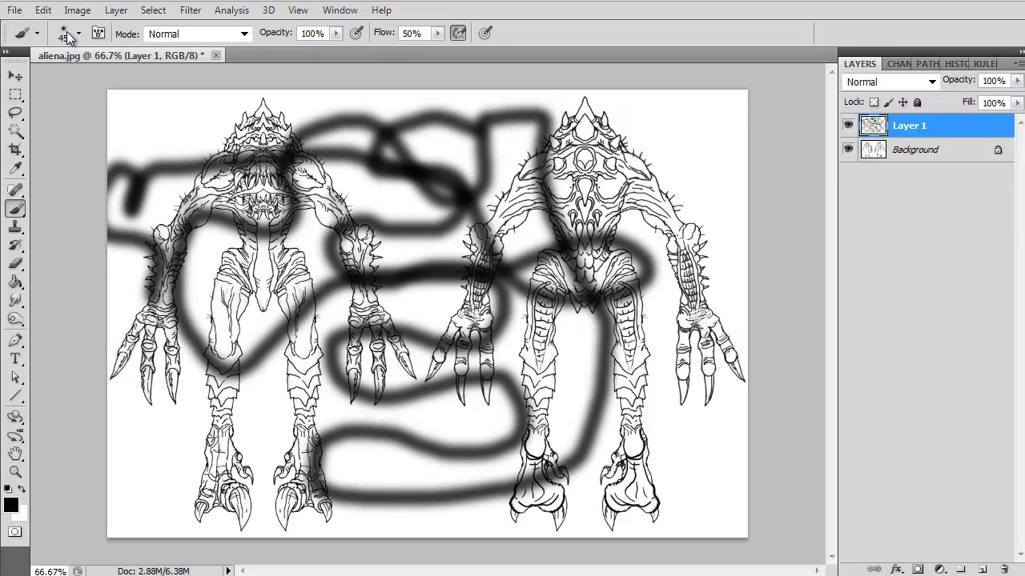
mouse_move(229, 287)
mouse_down()
mouse_move(571, 203)
mouse_move(692, 212)
mouse_move(652, 248)
mouse_up()
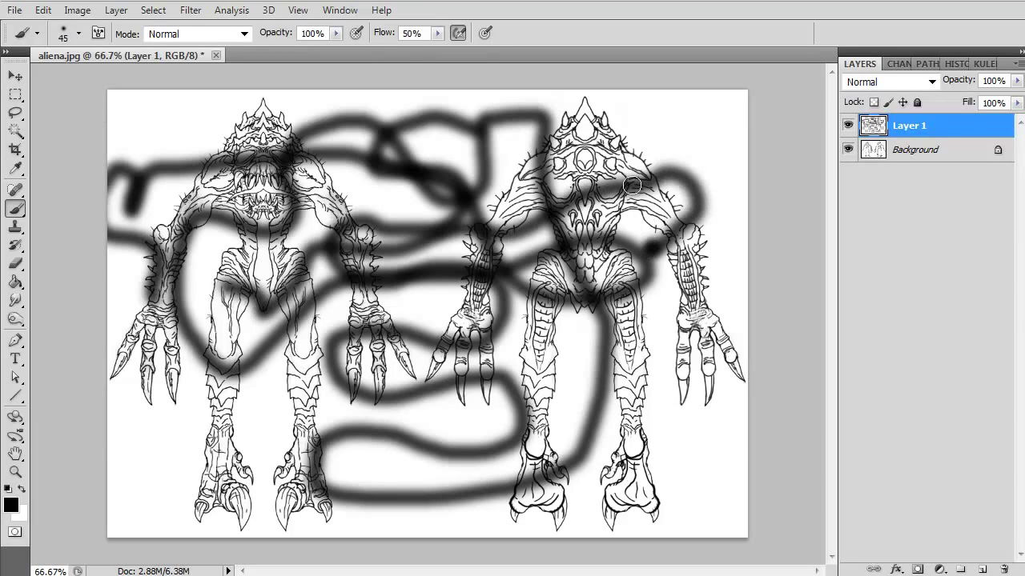
key(ctrl+a)
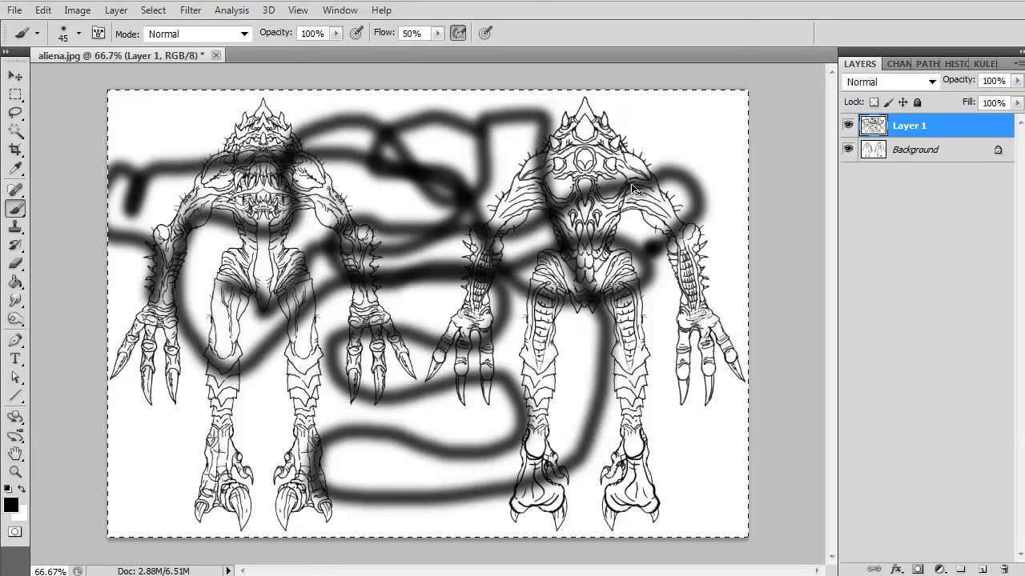
key(ctrl+d)
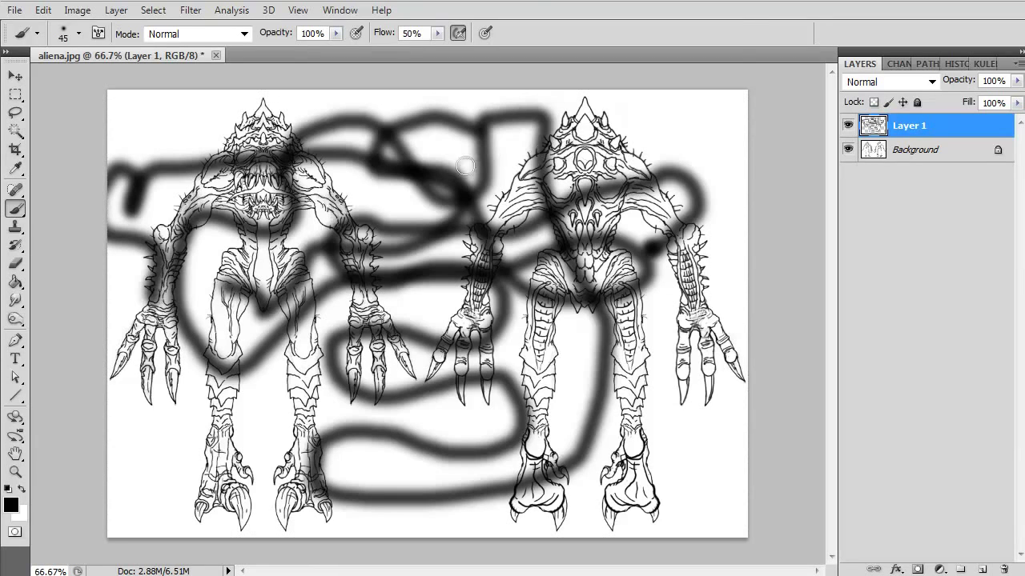
key(Delete)
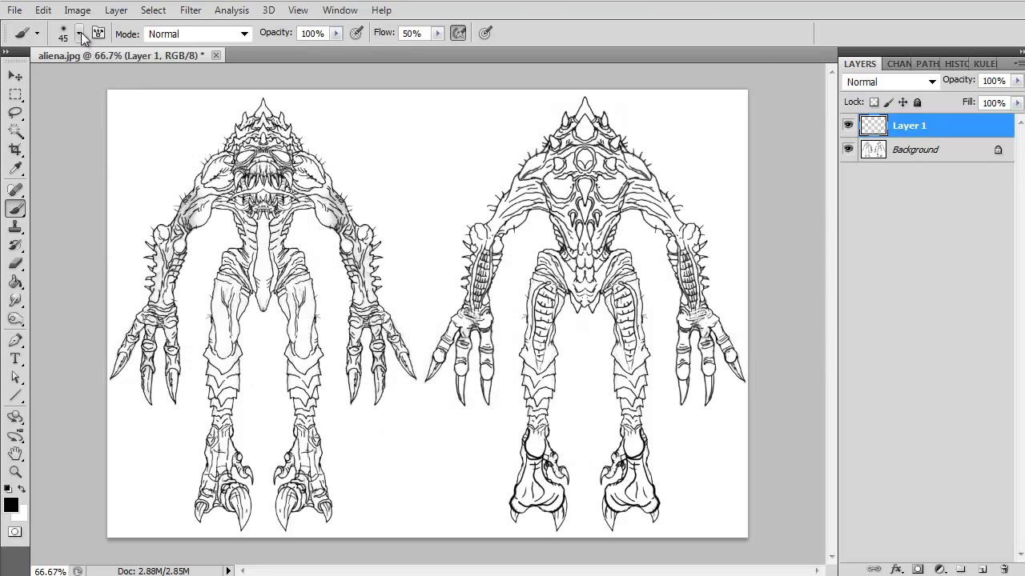
Step: Choose a hard round brush preset and test S-shaped strokes, undoing each one
click(81, 32)
click(192, 164)
click(793, 184)
mouse_move(356, 157)
mouse_down()
mouse_move(465, 169)
mouse_move(404, 193)
mouse_move(428, 232)
mouse_move(390, 264)
mouse_move(433, 279)
mouse_up()
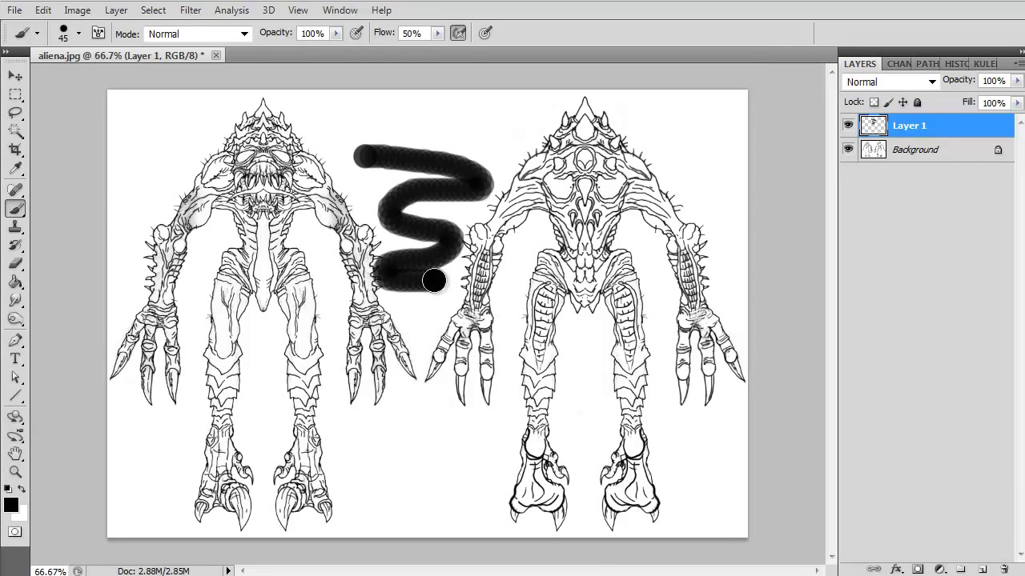
key(ctrl+z)
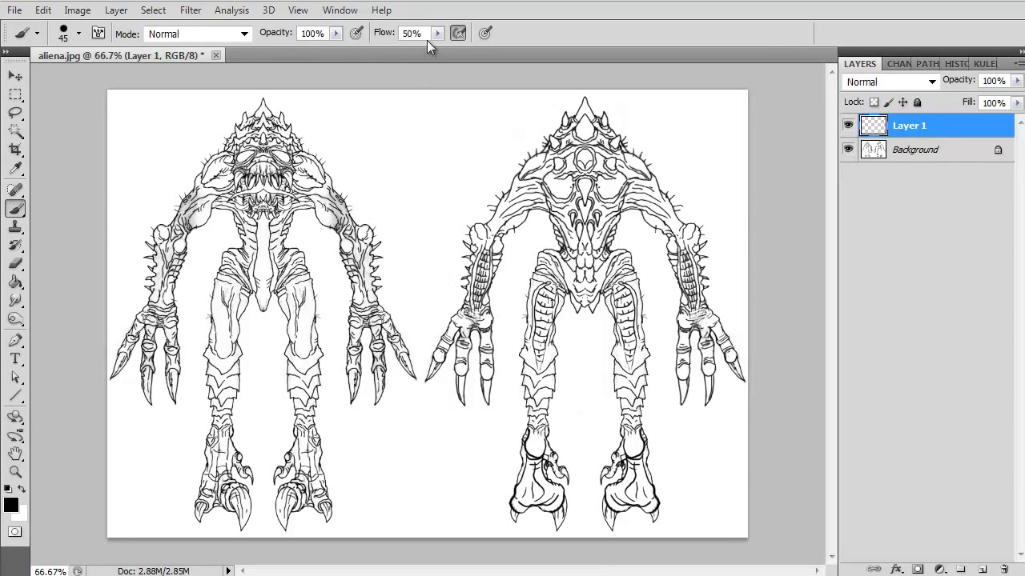
mouse_move(436, 148)
mouse_down()
mouse_move(400, 183)
mouse_move(407, 247)
mouse_move(365, 333)
mouse_move(487, 355)
mouse_move(368, 388)
mouse_up()
key(ctrl+z)
Step: Paint a thick black curve, then straight lines over the left alien and across the feet
mouse_move(482, 128)
mouse_down()
mouse_move(439, 164)
mouse_move(449, 178)
mouse_move(427, 209)
mouse_move(427, 462)
mouse_up()
key(ctrl+z)
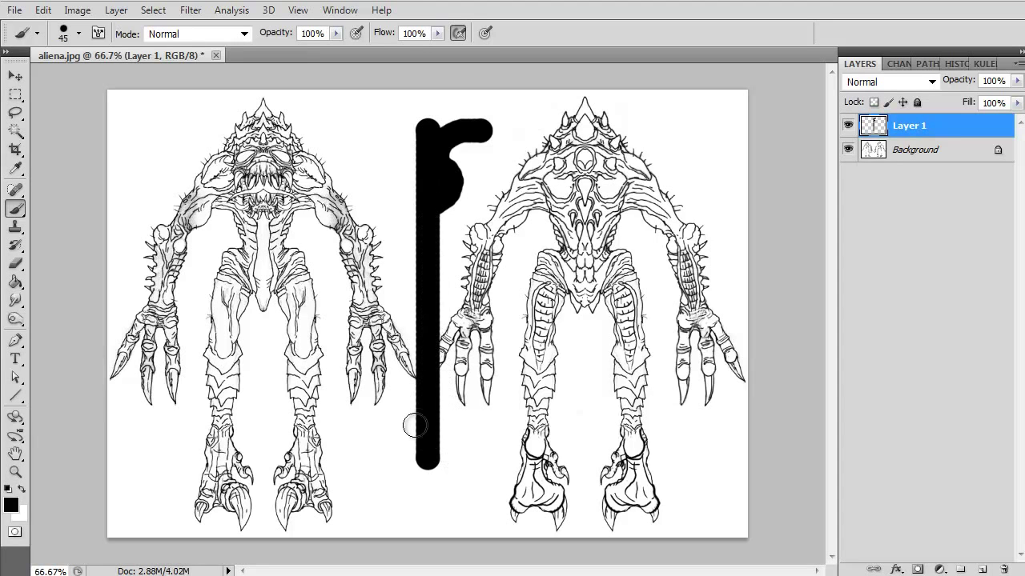
mouse_move(422, 414)
mouse_down()
mouse_move(384, 440)
mouse_move(164, 433)
mouse_up()
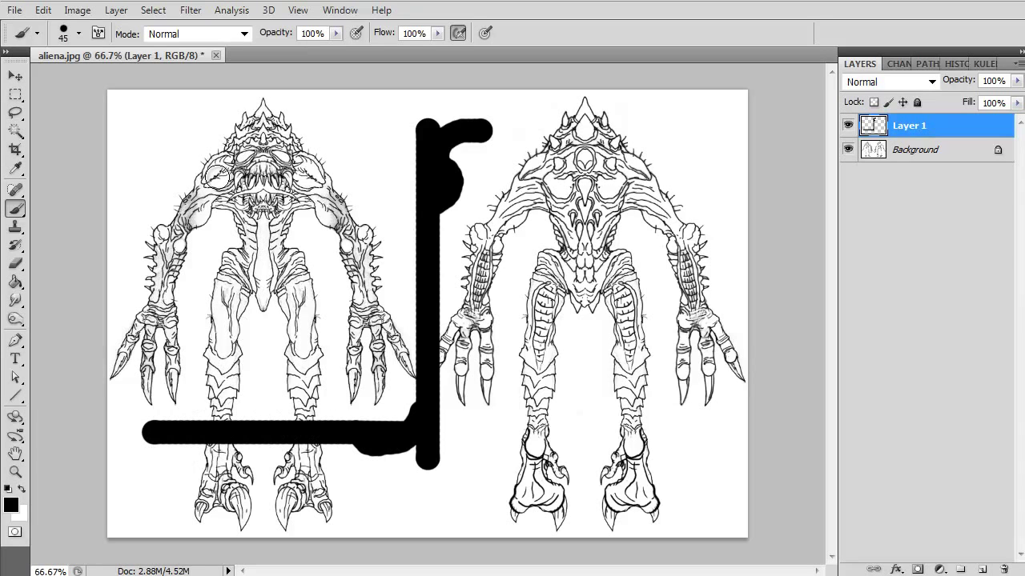
shift+click(190, 153)
mouse_move(191, 152)
mouse_down()
mouse_move(225, 233)
mouse_move(289, 499)
mouse_up()
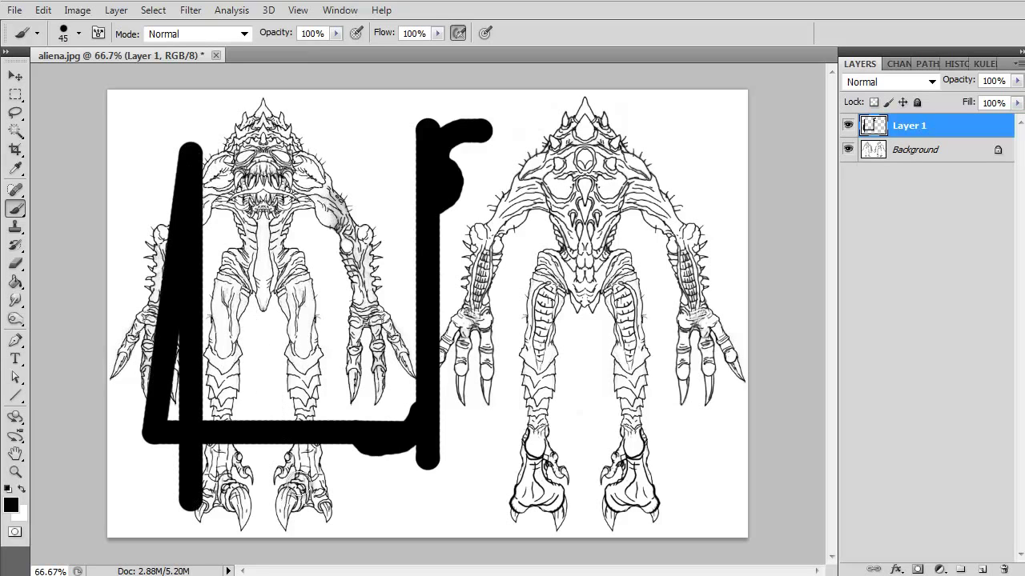
click(298, 483)
drag(297, 484, 661, 484)
Step: Draw straight vertical and horizontal lines across both aliens, then clear Layer 1
click(636, 178)
drag(636, 179, 636, 404)
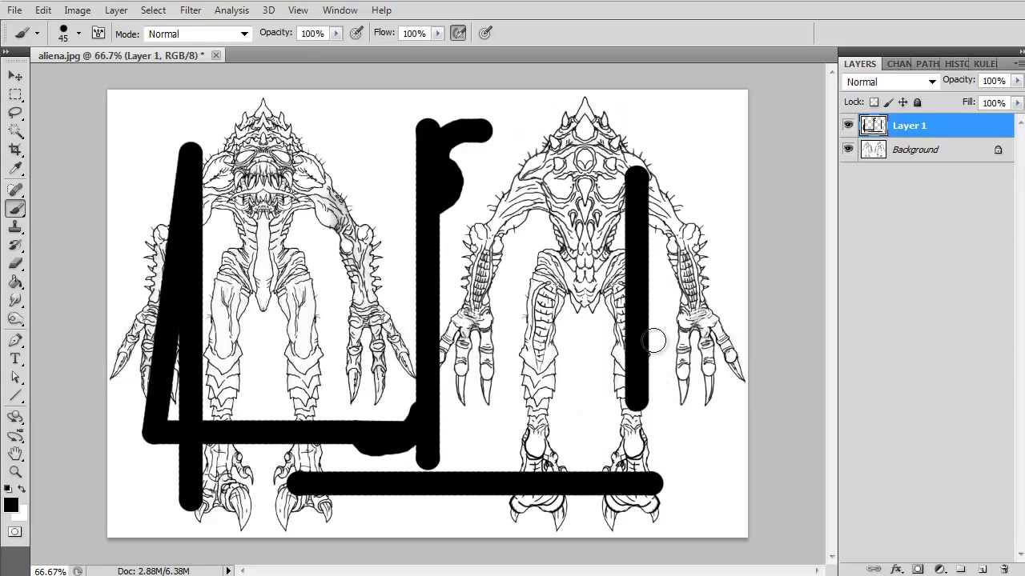
drag(637, 305, 292, 305)
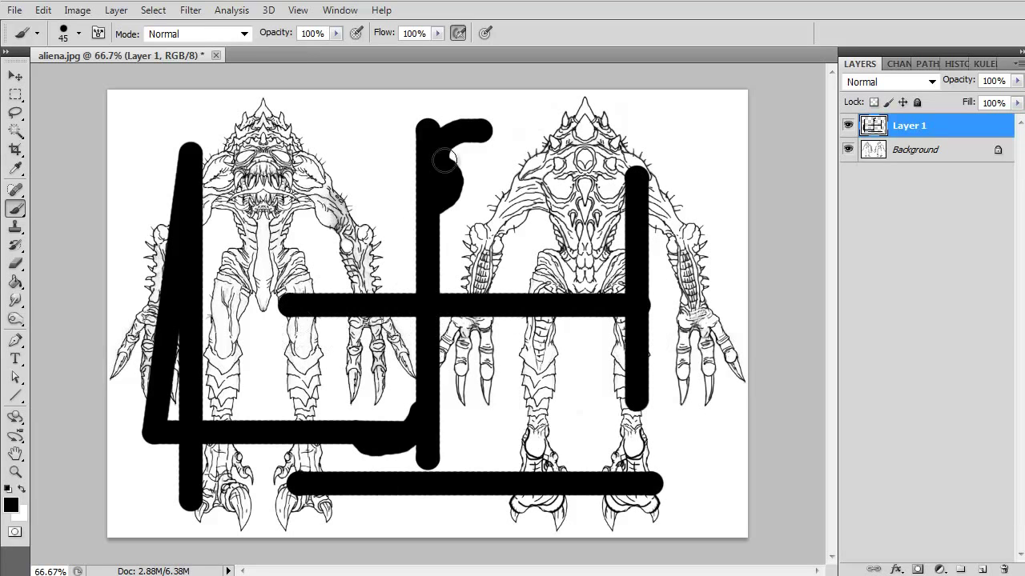
click(550, 194)
drag(551, 194, 148, 195)
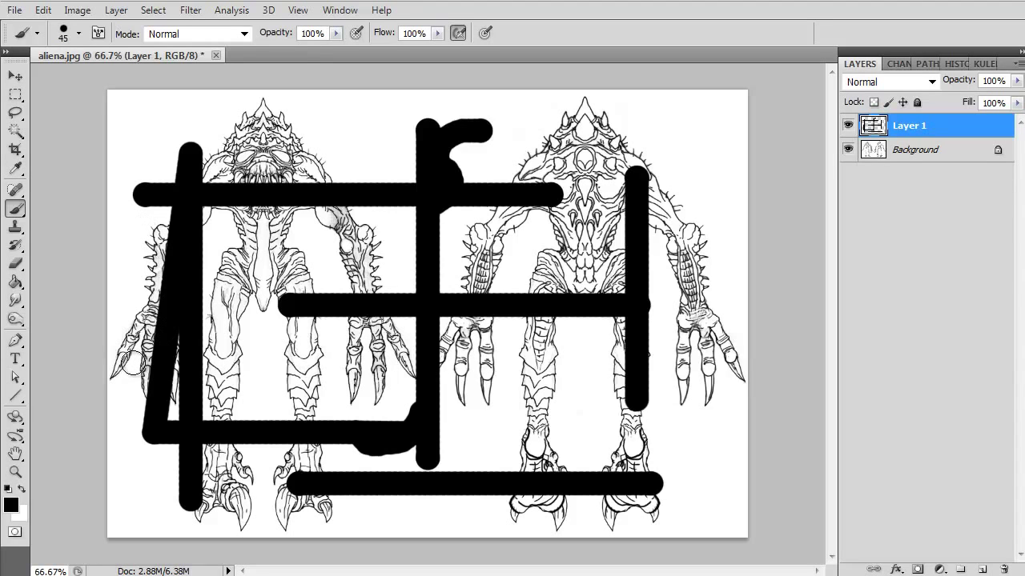
key(Delete)
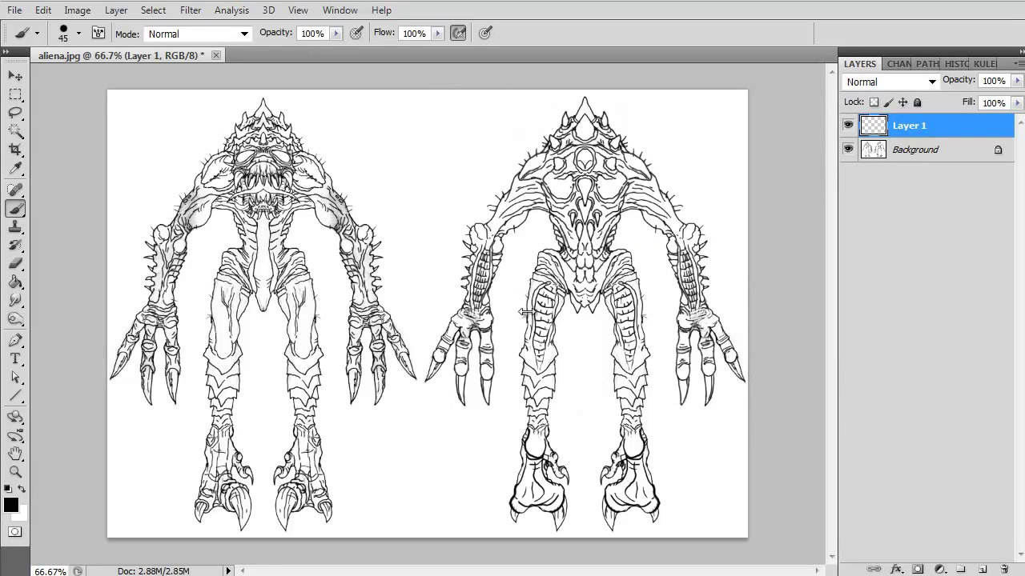
Step: Toggle the panels on and off, undoing a test stroke by the left alien, leaving panels hidden
key(Tab)
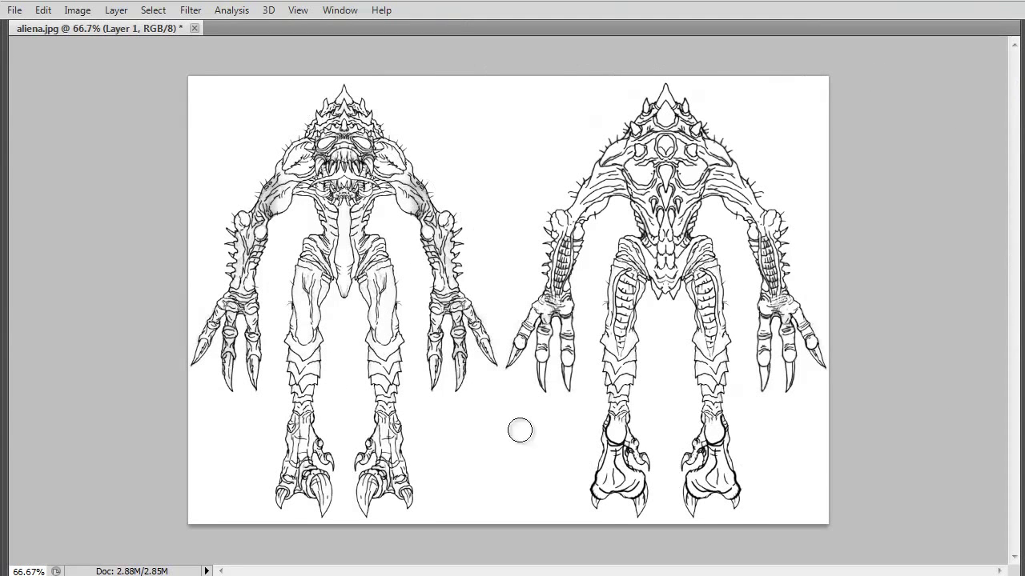
mouse_move(285, 114)
mouse_down()
mouse_move(418, 213)
mouse_move(622, 245)
mouse_move(533, 339)
mouse_move(423, 398)
mouse_move(392, 437)
mouse_move(461, 429)
mouse_up()
key(ctrl+z)
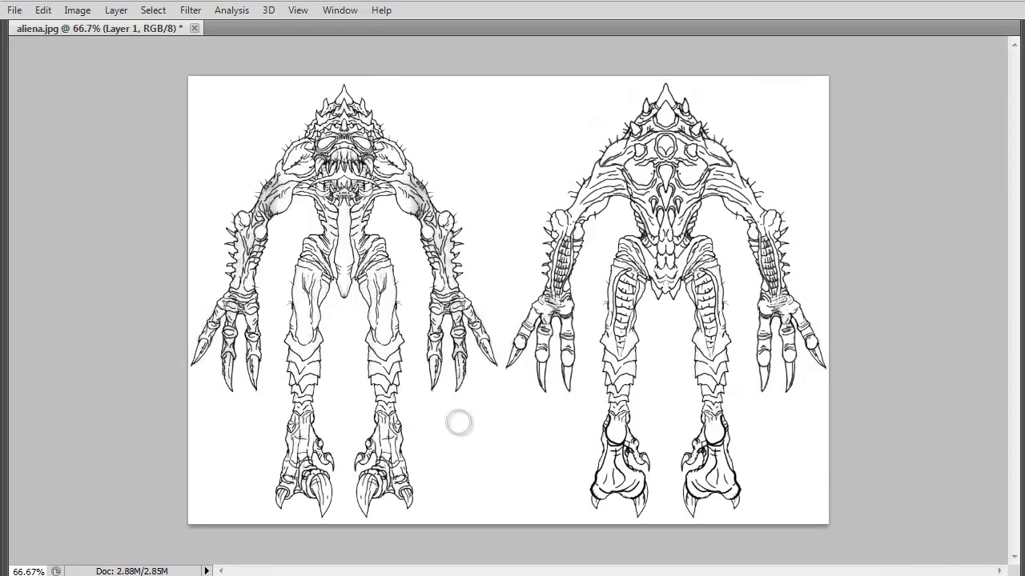
key(Tab)
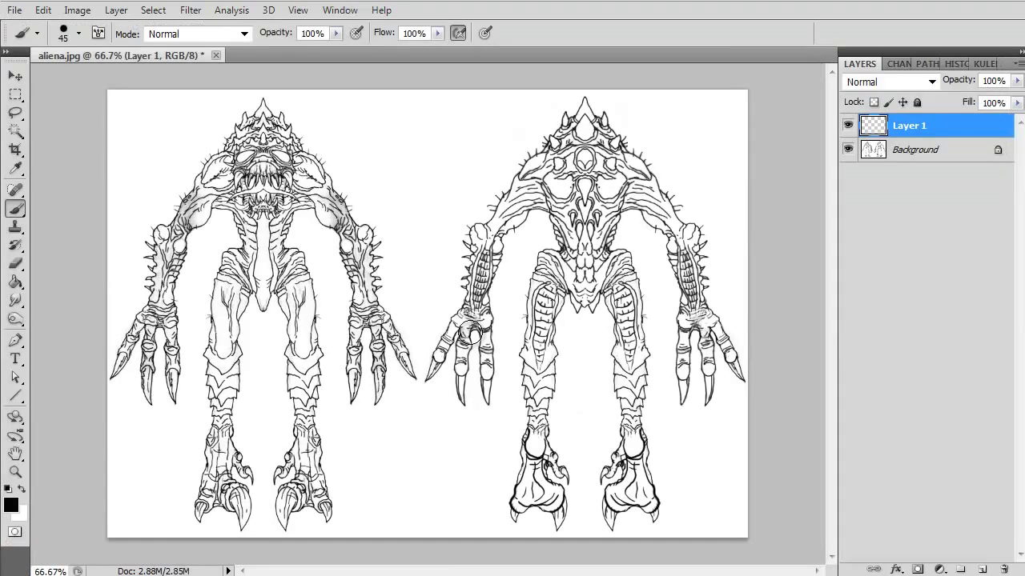
key(Tab)
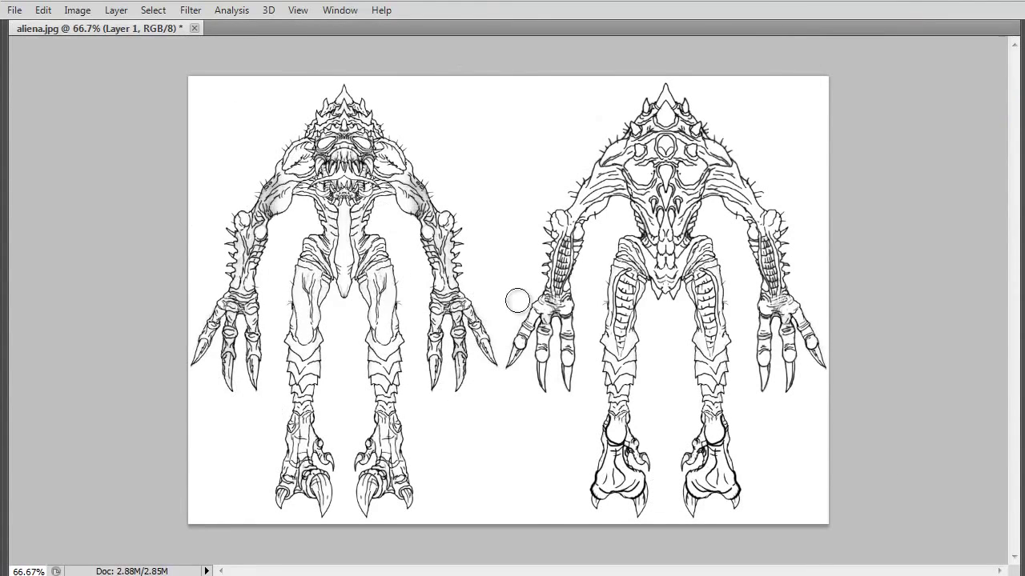
key(Tab)
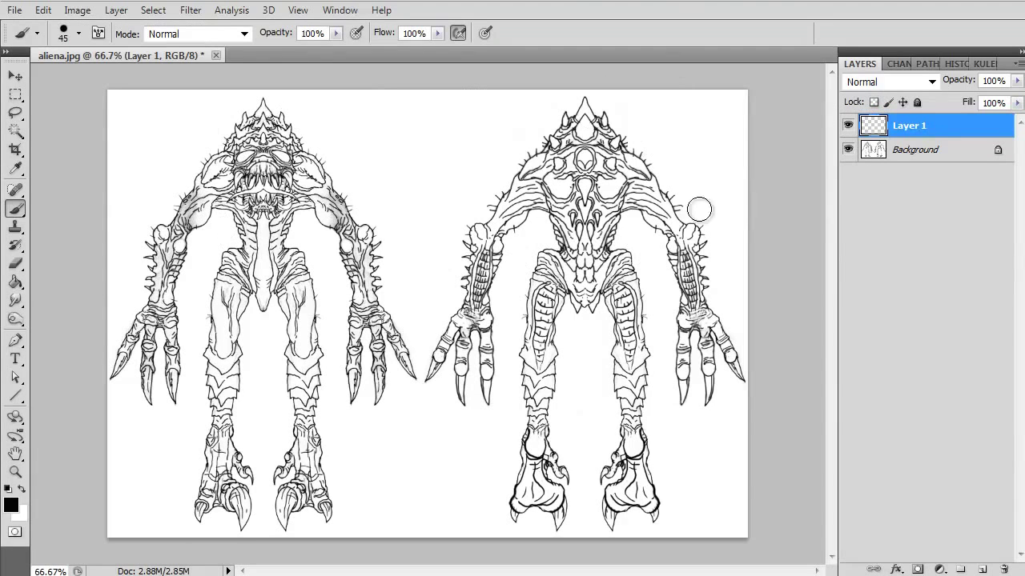
key(Tab)
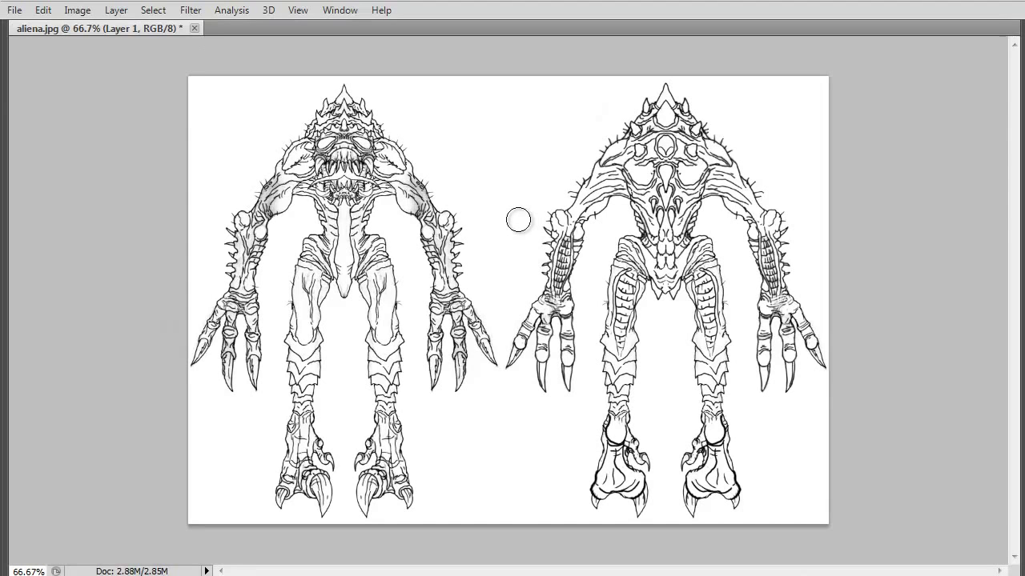
Step: Zoom the sketch to 100% and pan to bring the aliens' heads into view
key(ctrl+plus)
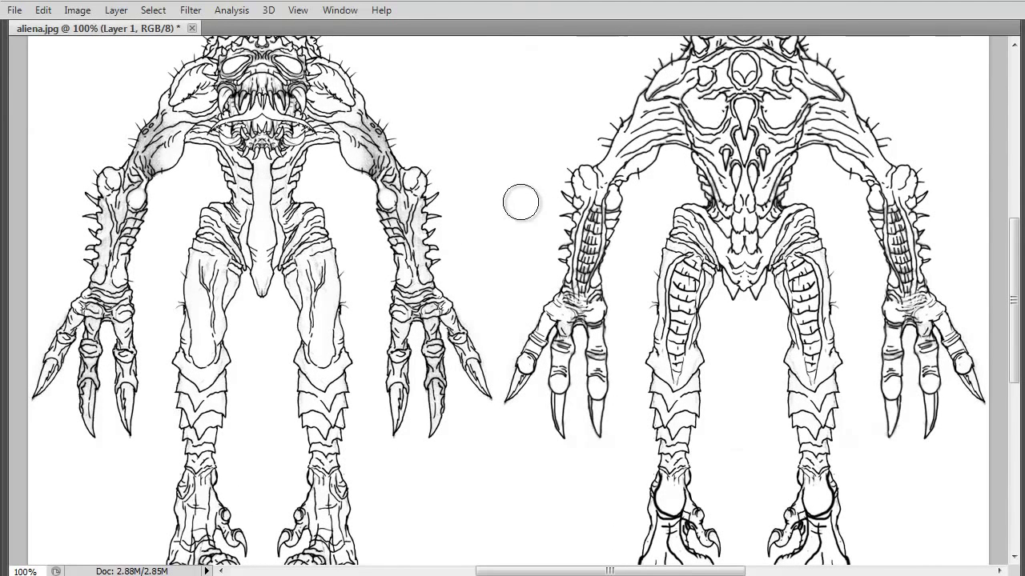
key(space)
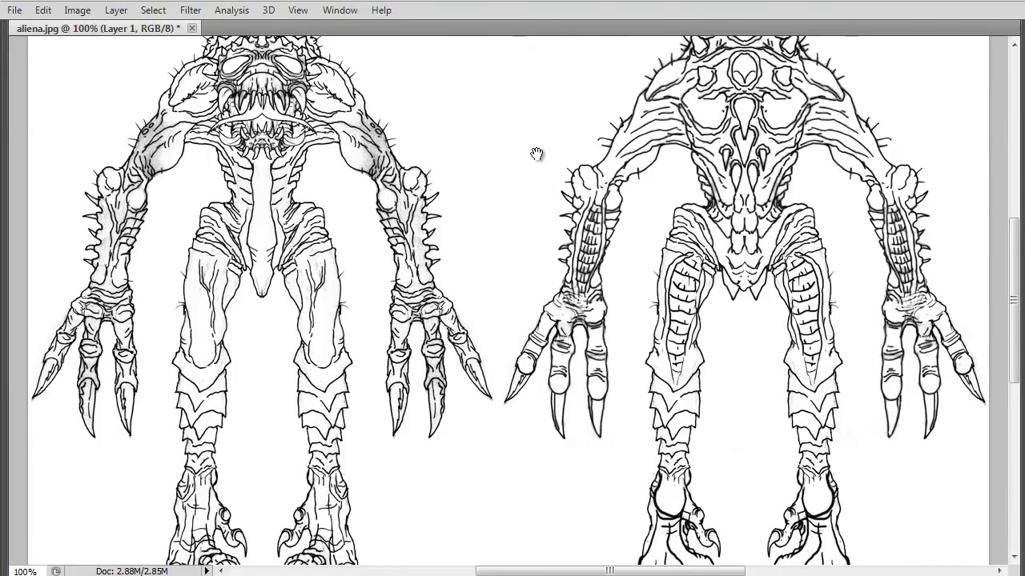
mouse_move(538, 151)
mouse_down()
mouse_move(515, 217)
mouse_move(531, 217)
mouse_up()
Step: Bring back the toolbox, options bar and Layers panel with Tab
key(Tab)
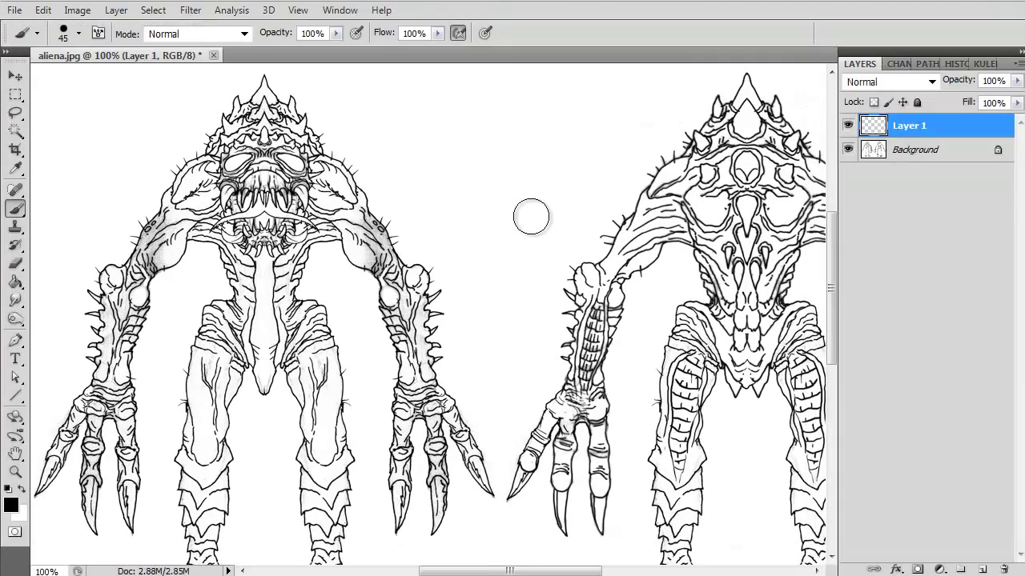